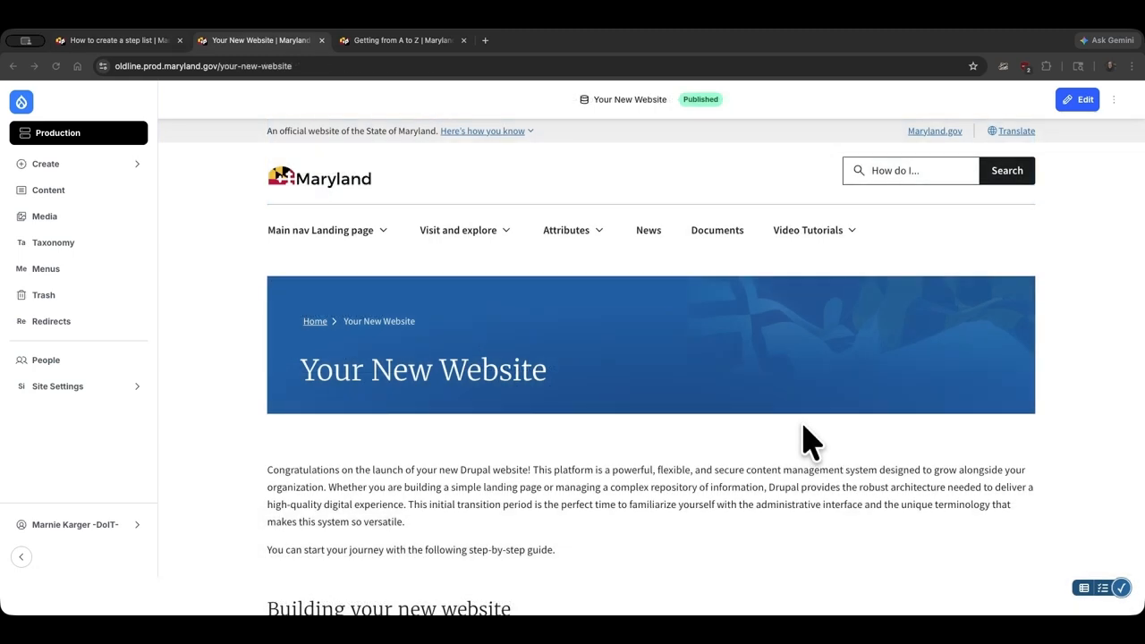
# Open the form for creating a new Step content item.
pyautogui.scroll(-5, 804, 429)
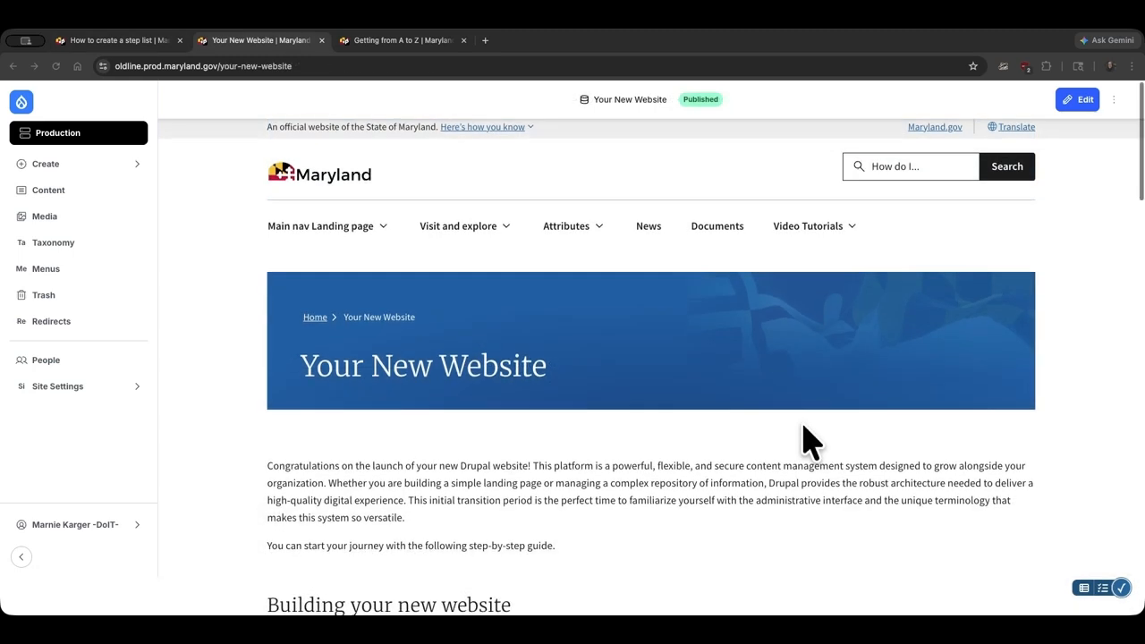
pyautogui.scroll(-3, 804, 438)
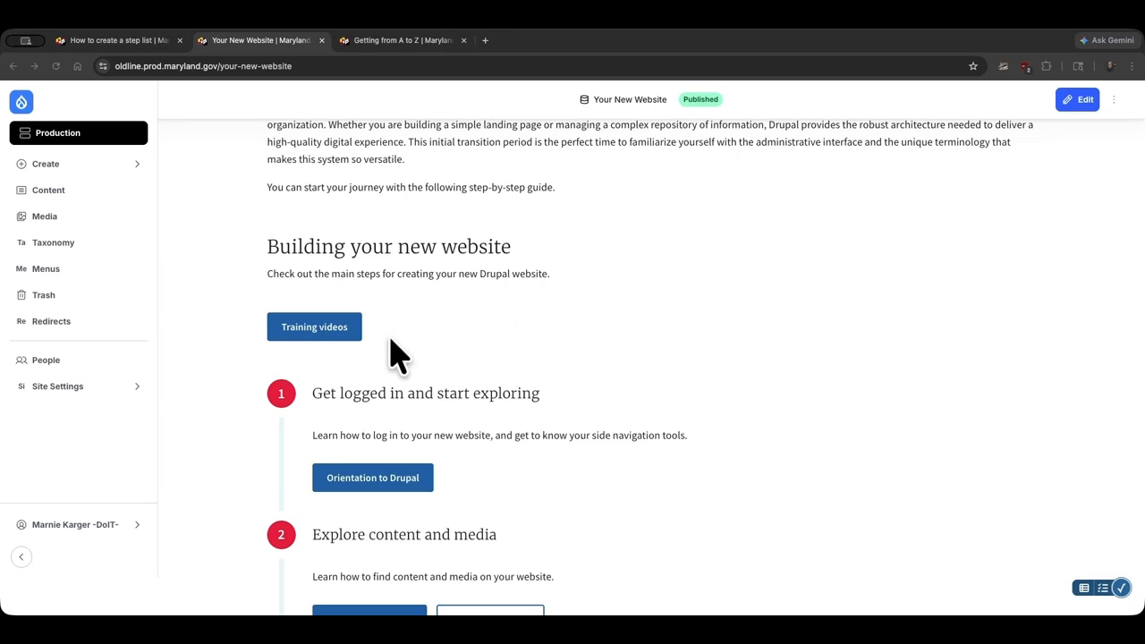
pyautogui.scroll(-2, 622, 361)
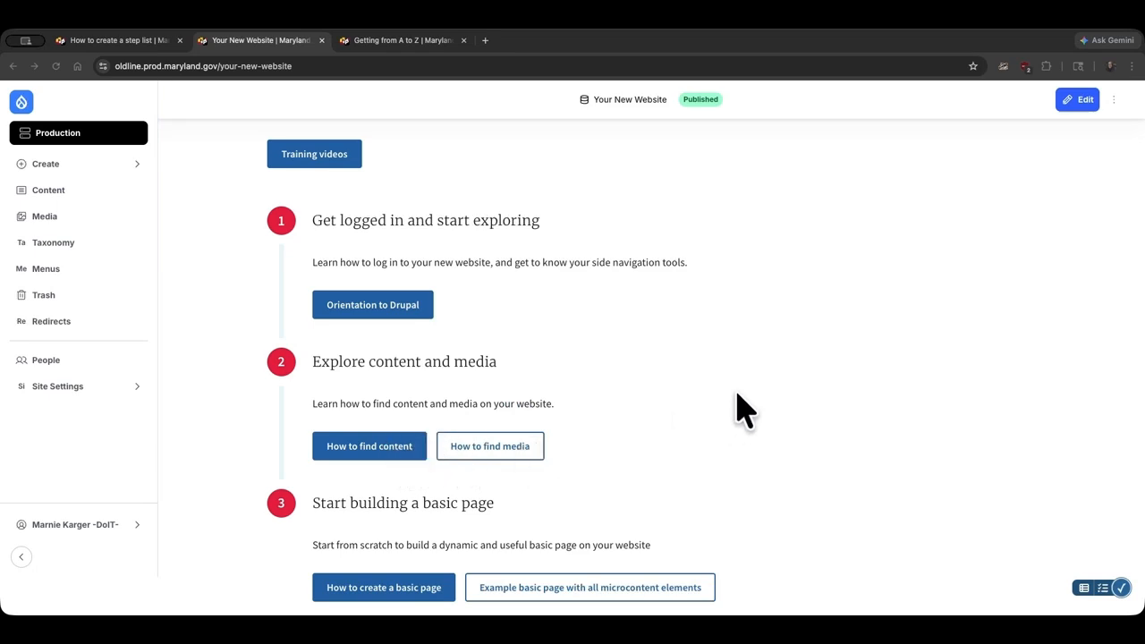
pyautogui.scroll(-3, 741, 409)
pyautogui.scroll(-4, 741, 409)
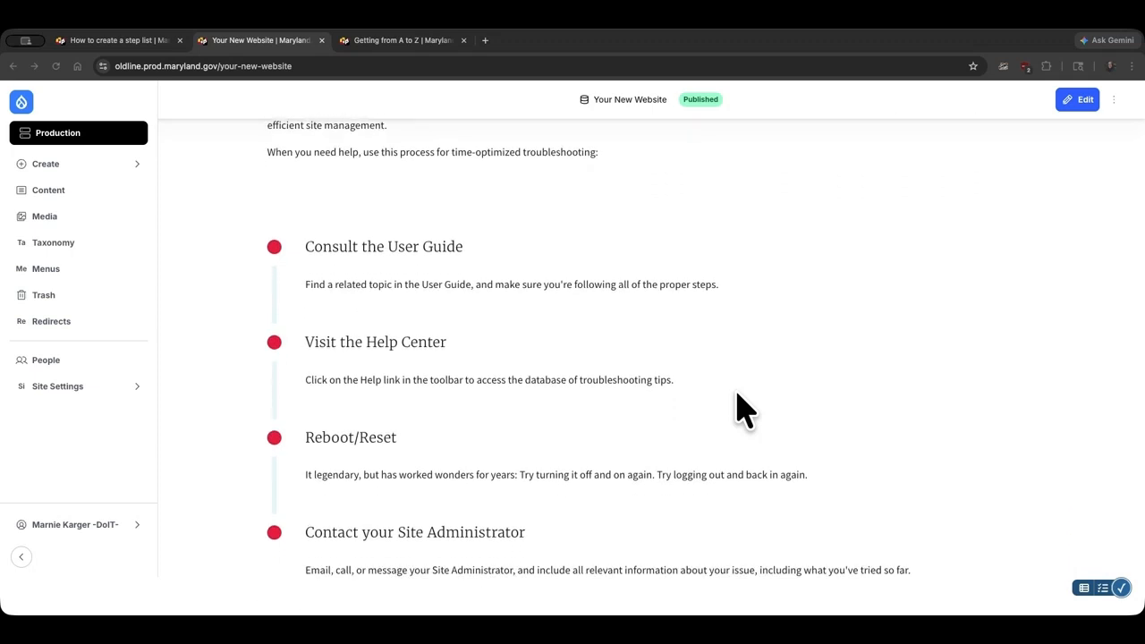
pyautogui.scroll(-1, 740, 409)
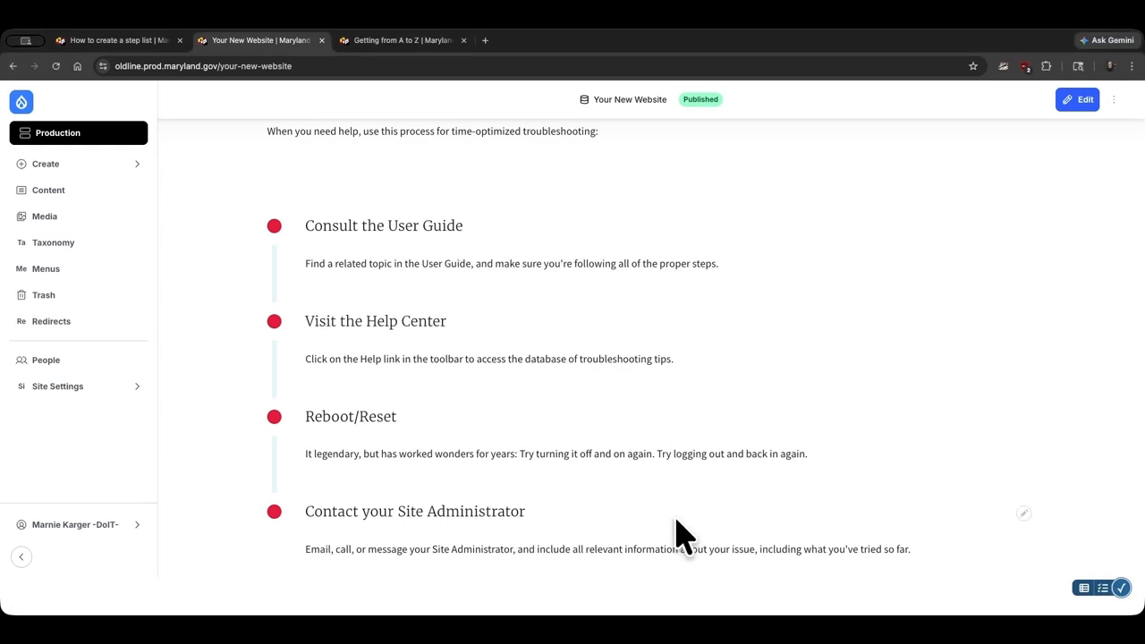
pyautogui.click(119, 176)
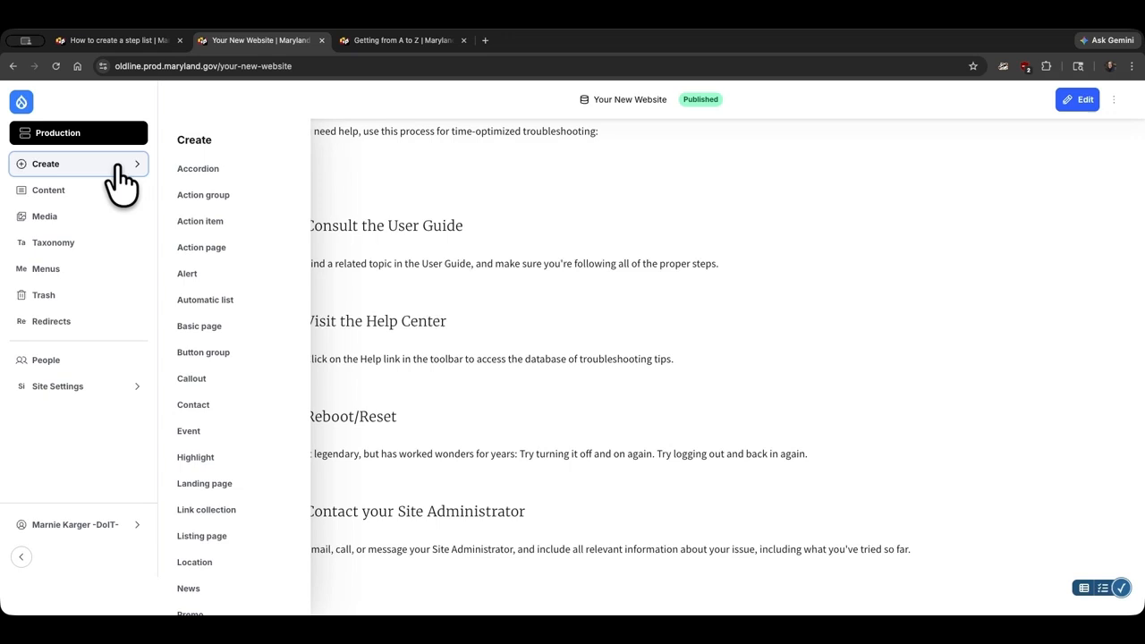
pyautogui.scroll(-5, 260, 268)
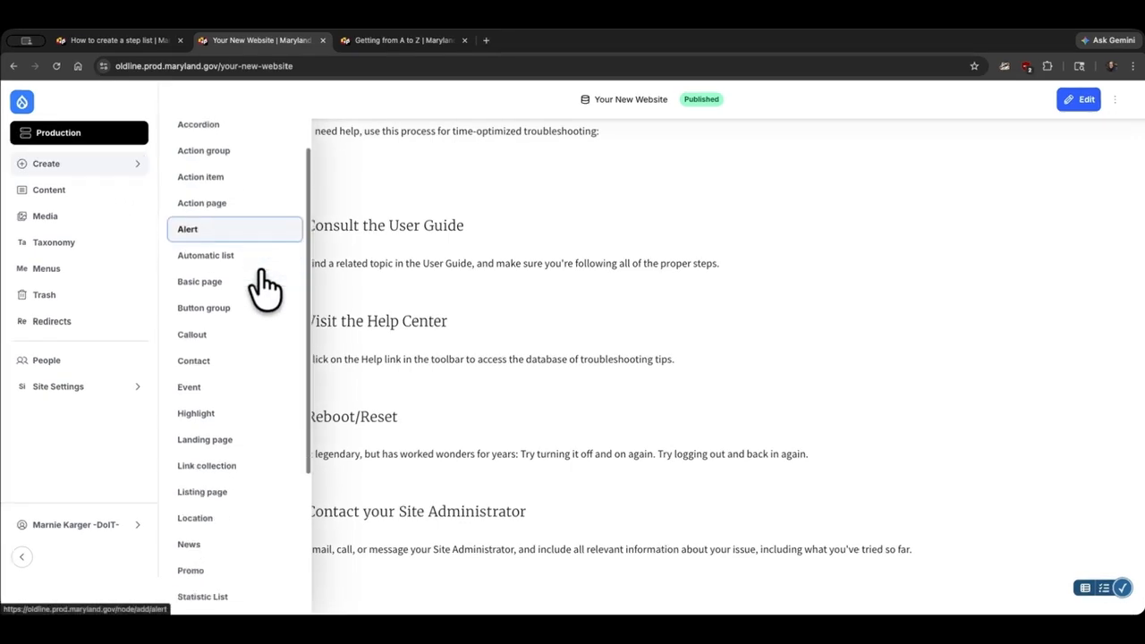
pyautogui.scroll(-1, 261, 270)
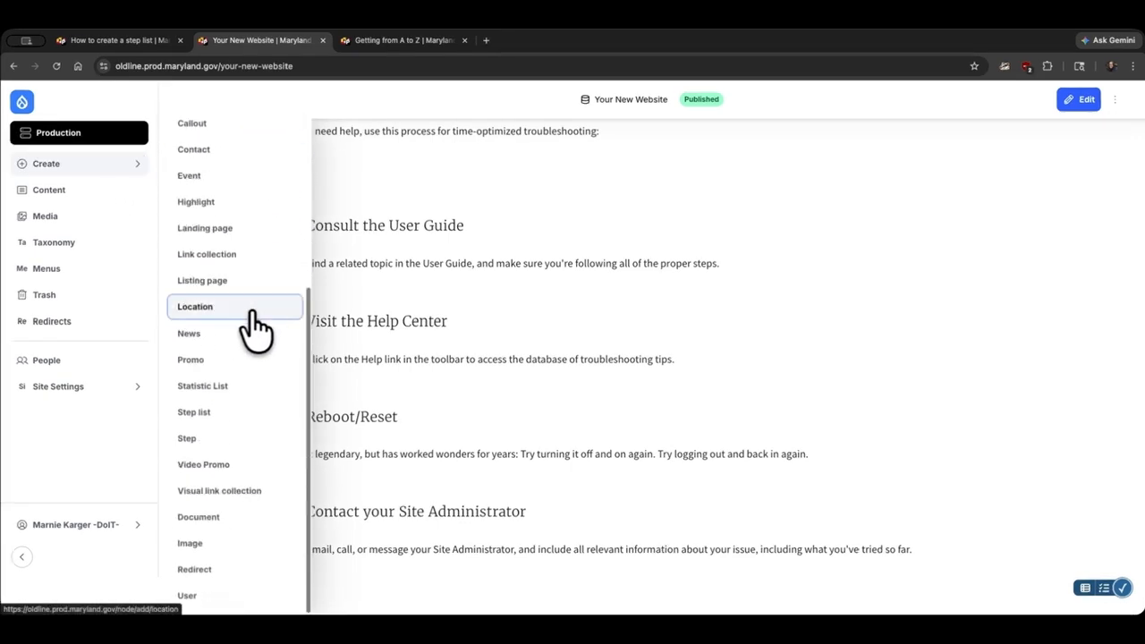
pyautogui.click(211, 439)
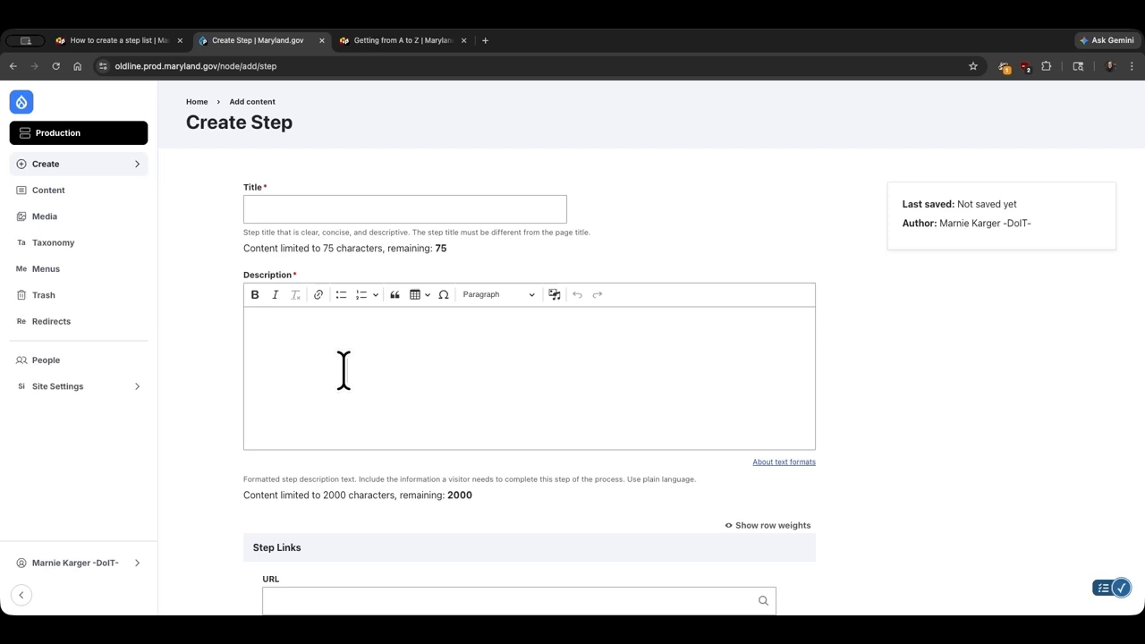
# Enter the step title 'Step One' and the description 'Description of step one.'.
pyautogui.click(276, 213)
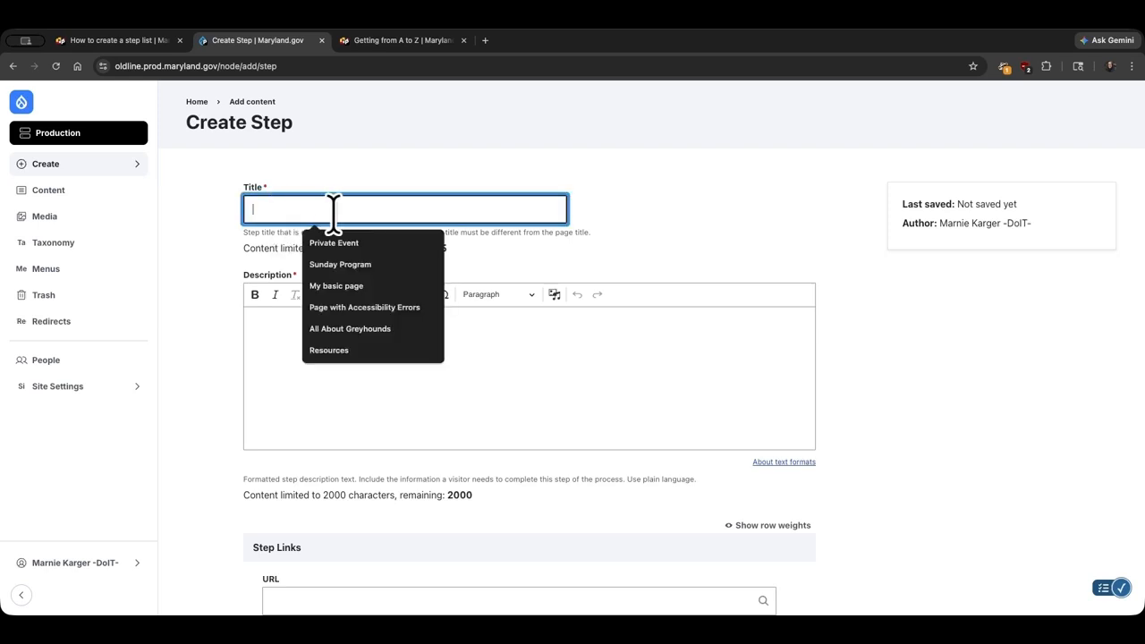
pyautogui.write('Step One')
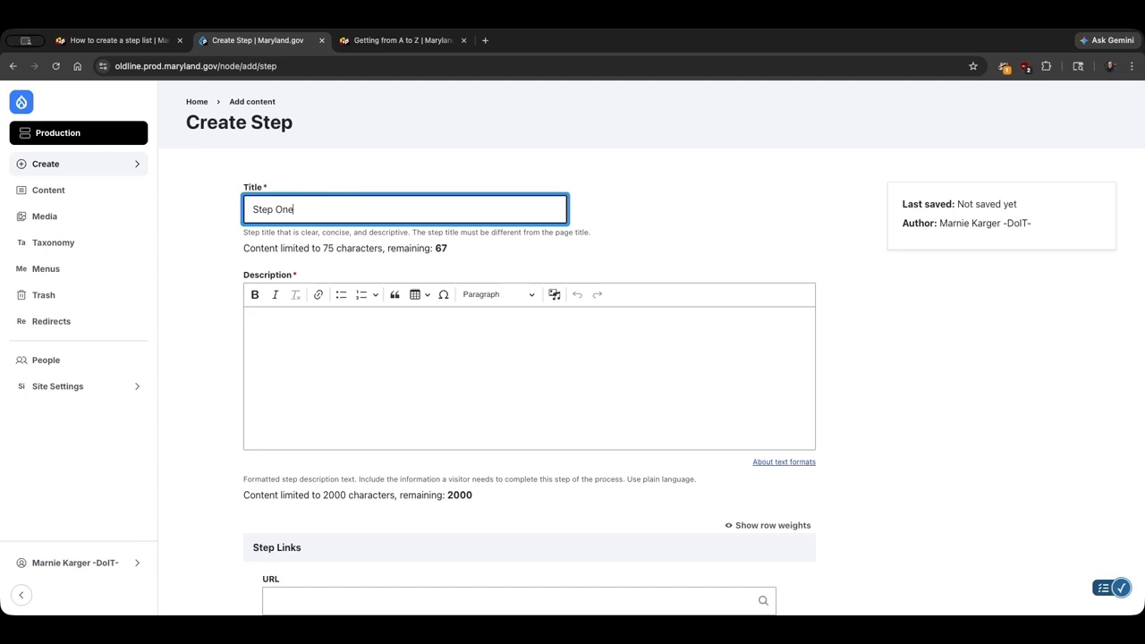
pyautogui.click(387, 348)
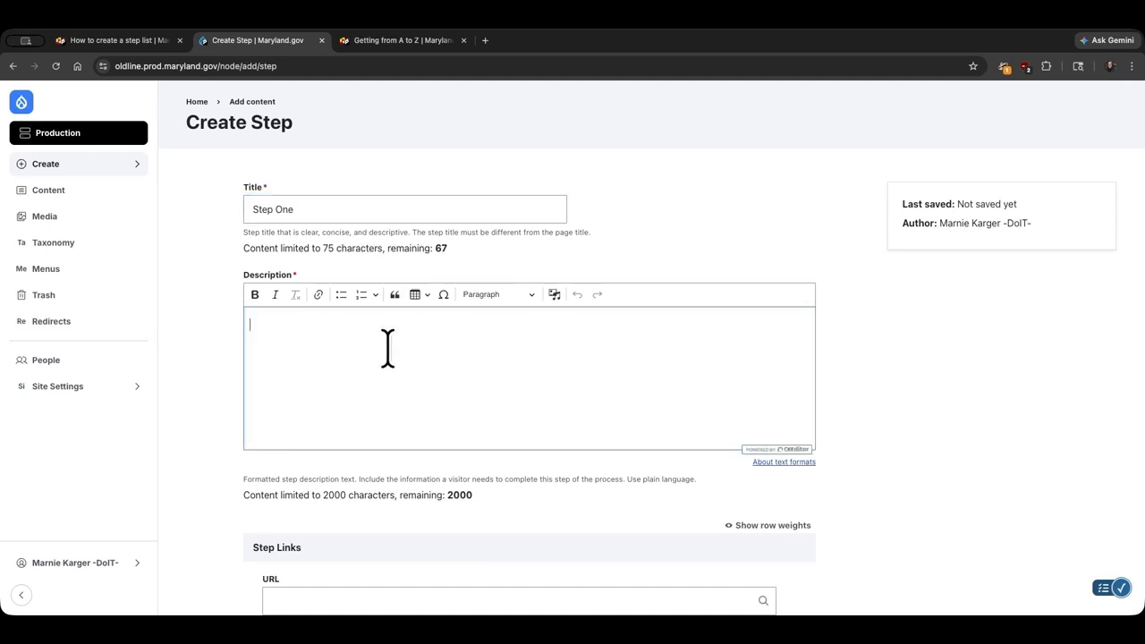
pyautogui.write('Description of step one.')
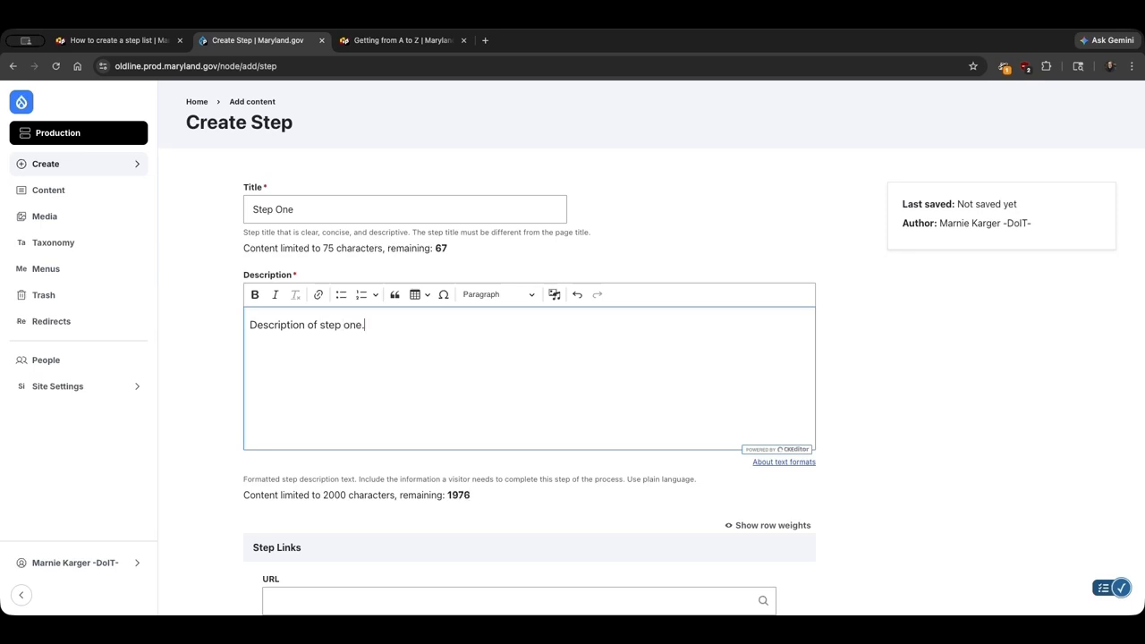
# Add a step link pointing to the Getting started page with link text 'Getting Started'.
pyautogui.scroll(-5, 652, 347)
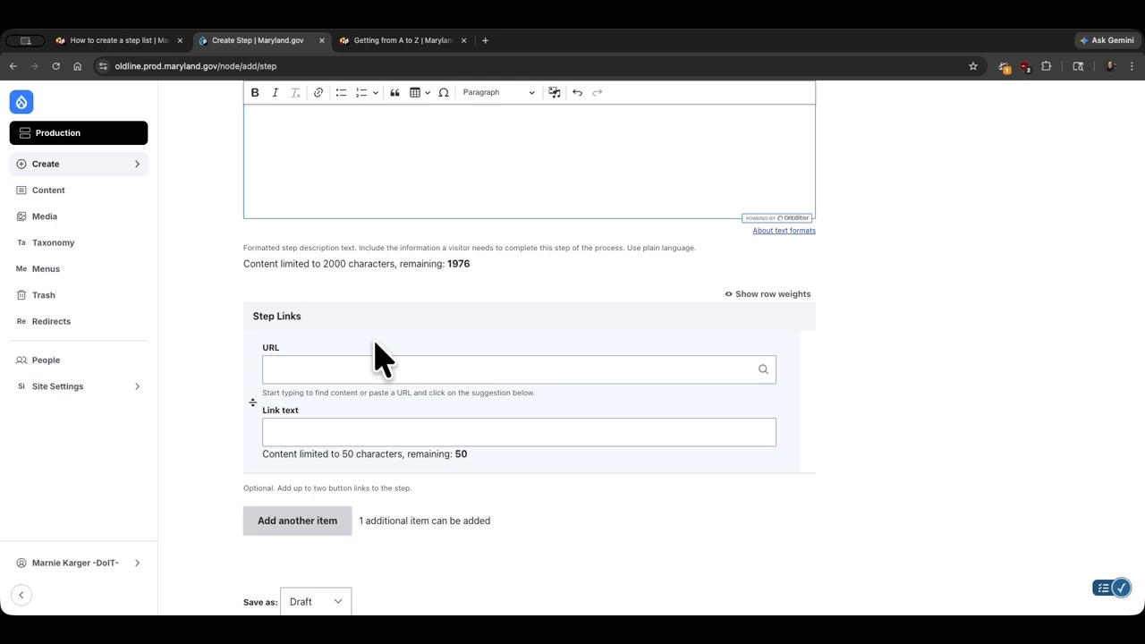
pyautogui.click(359, 369)
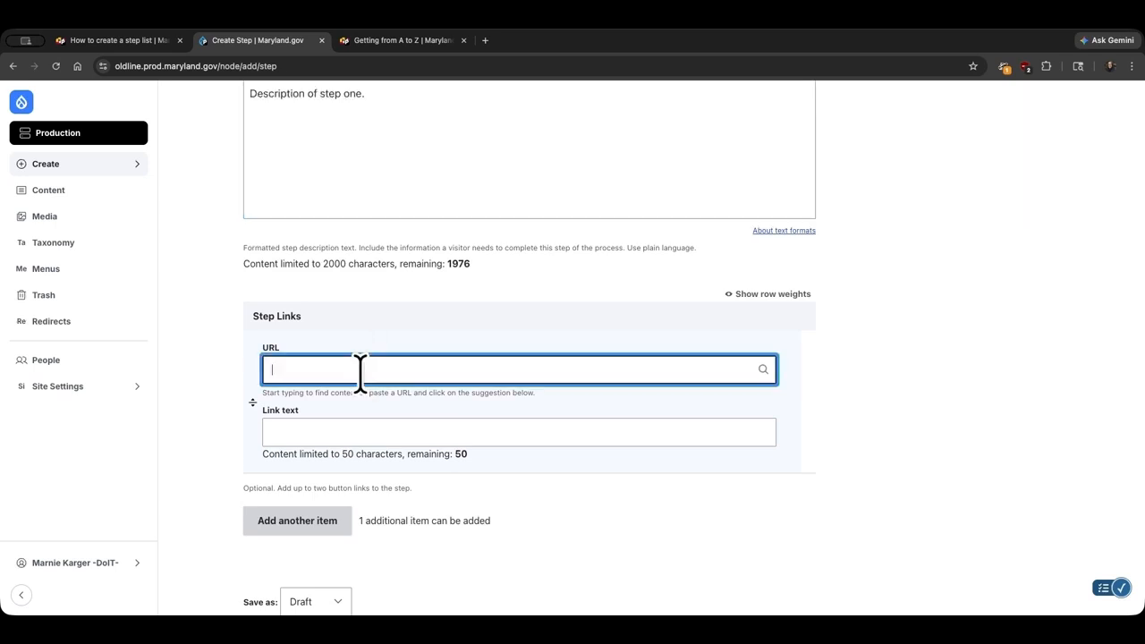
pyautogui.write('start')
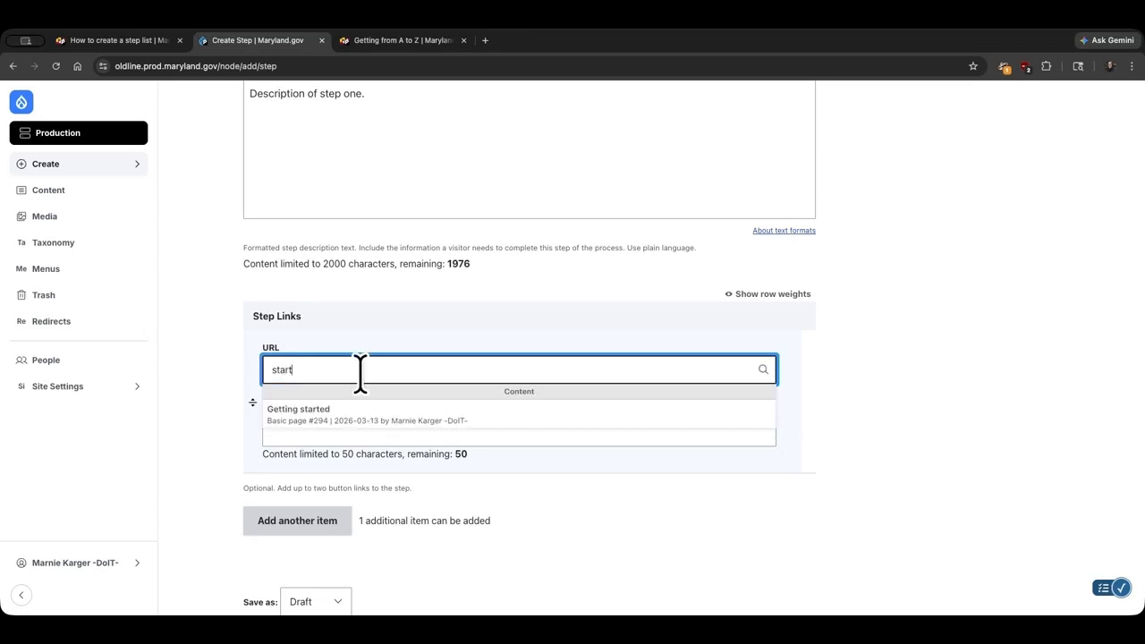
pyautogui.click(380, 424)
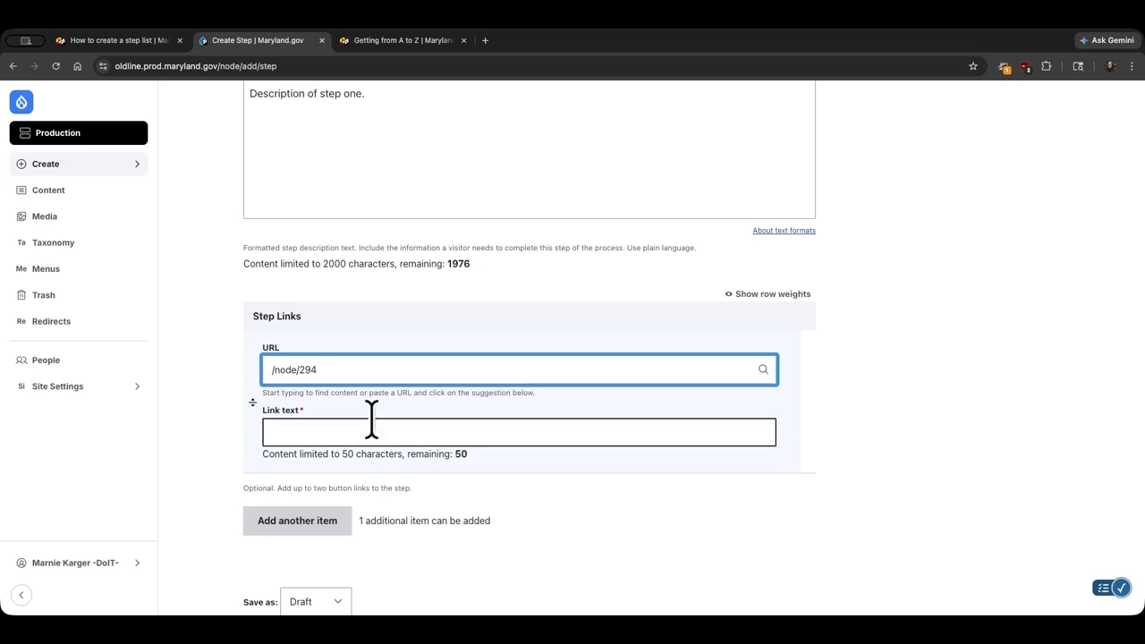
pyautogui.click(365, 430)
pyautogui.write('Gett')
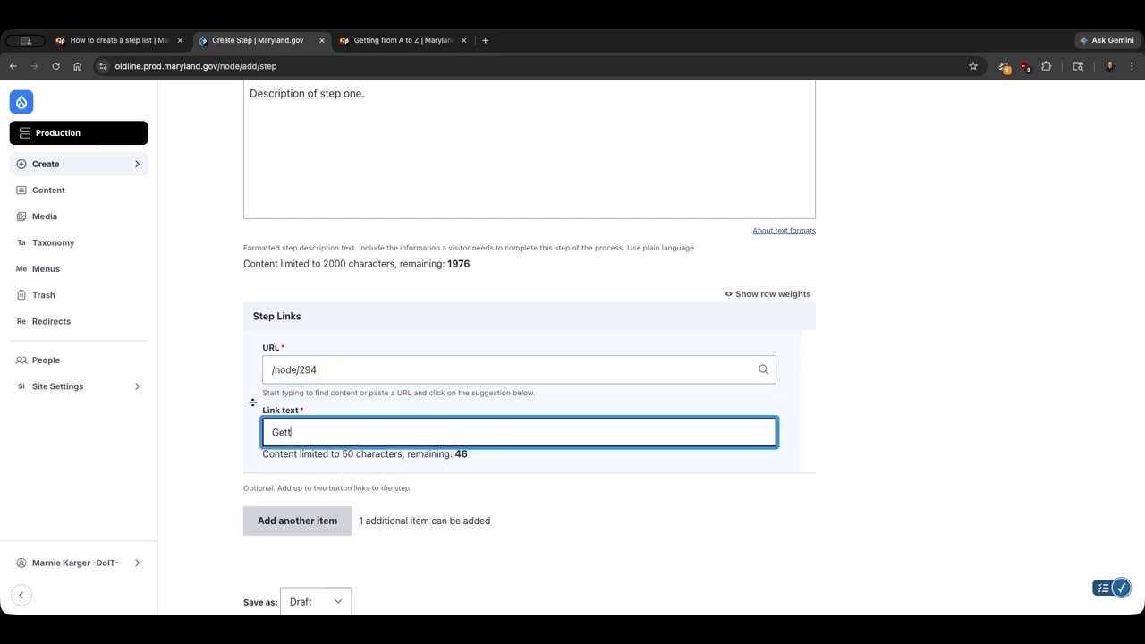
pyautogui.write('ing Started')
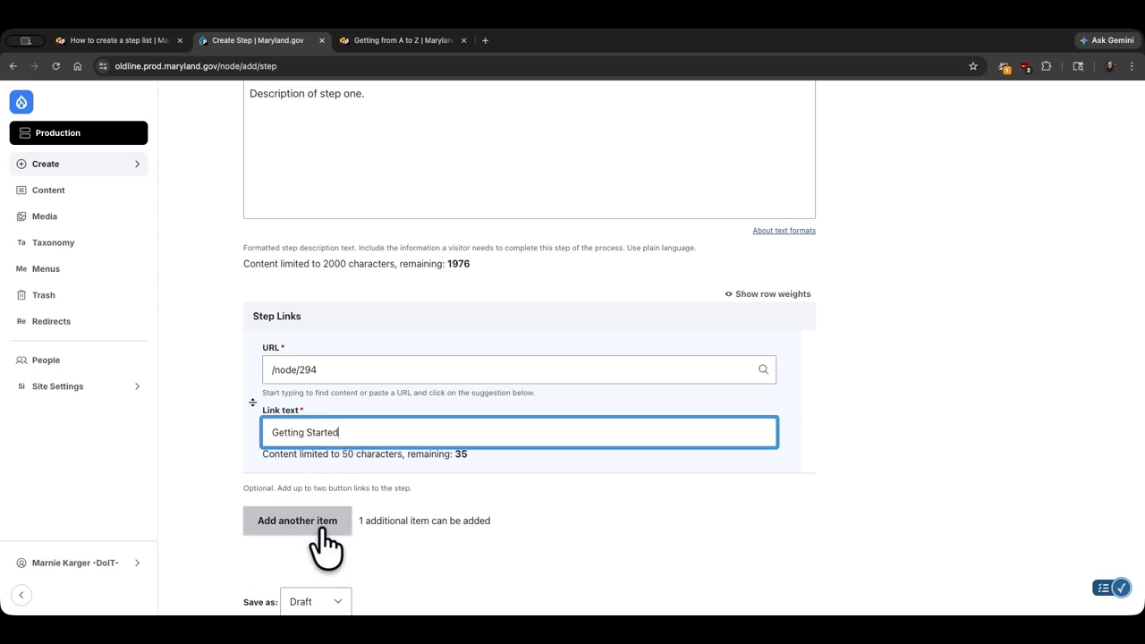
# Set the step's save state to Published and save it.
pyautogui.scroll(-2, 462, 544)
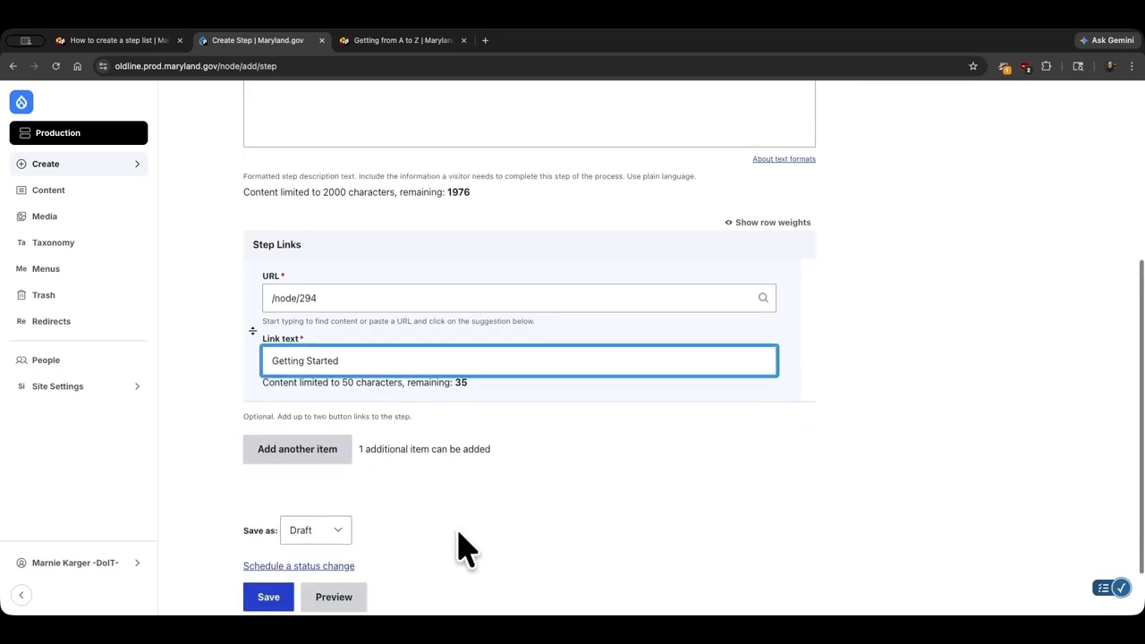
pyautogui.scroll(-1, 463, 548)
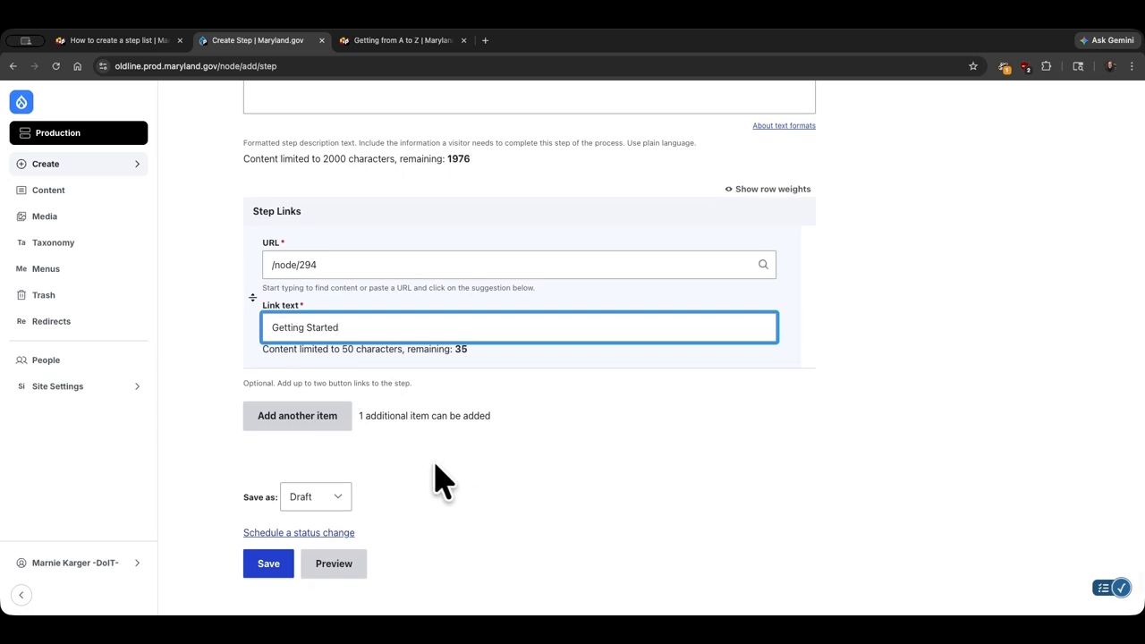
pyautogui.click(344, 501)
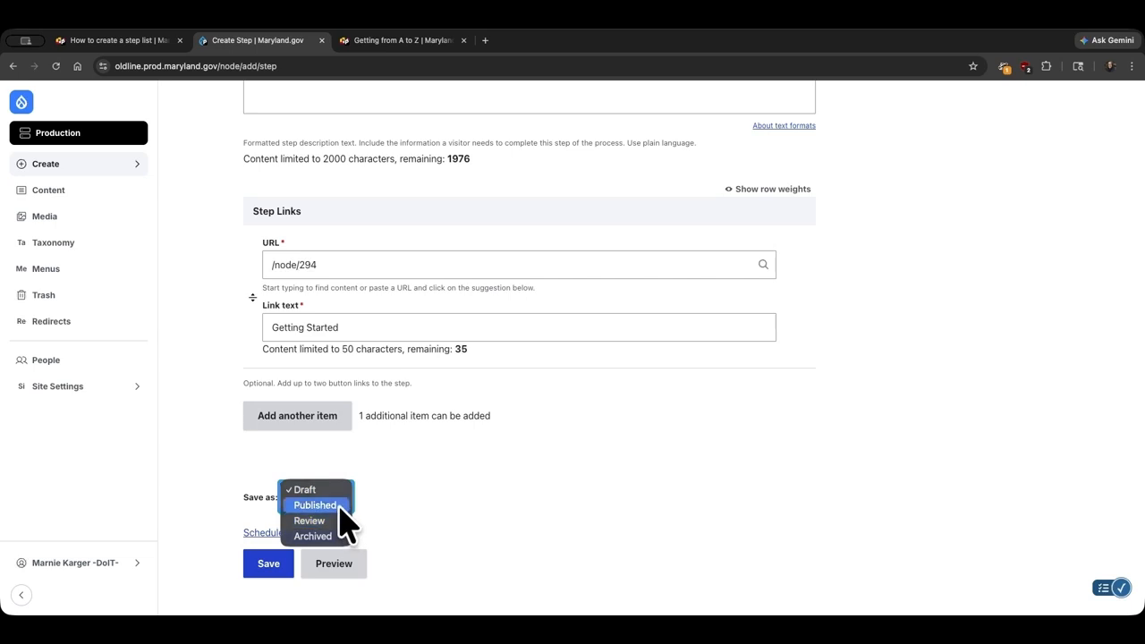
pyautogui.click(318, 505)
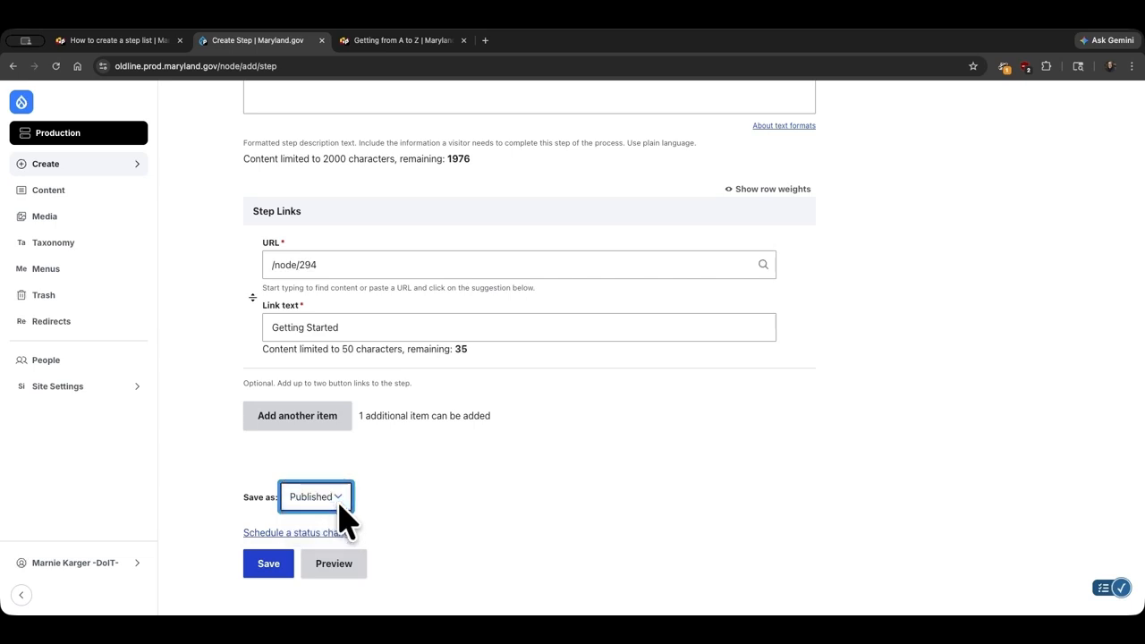
pyautogui.click(268, 566)
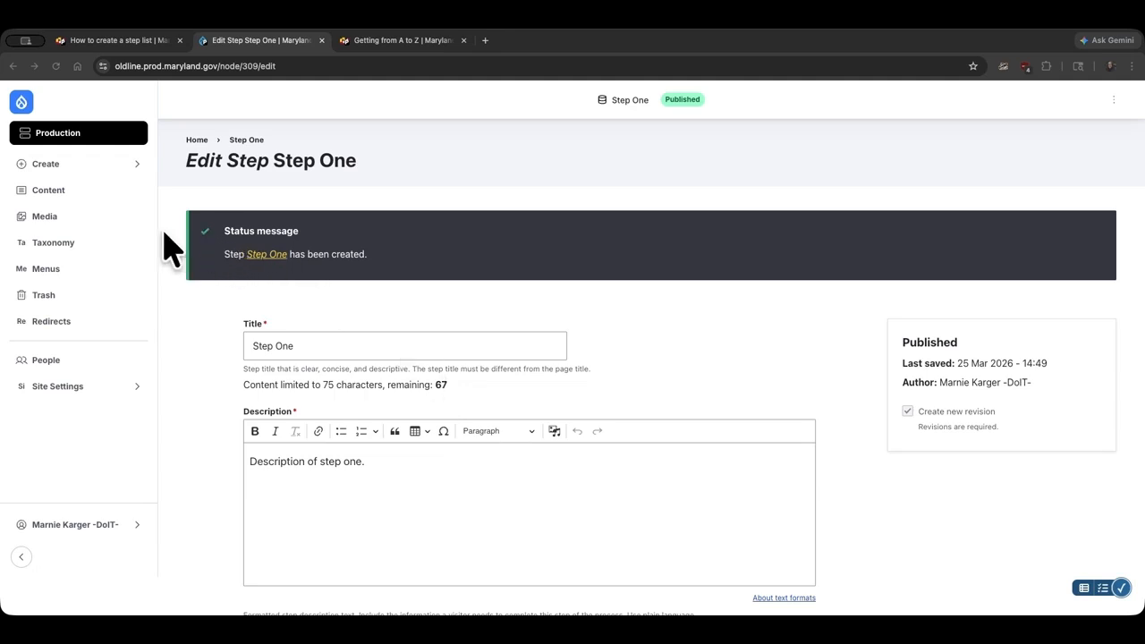
# Open the form for creating a new Step list.
pyautogui.click(80, 166)
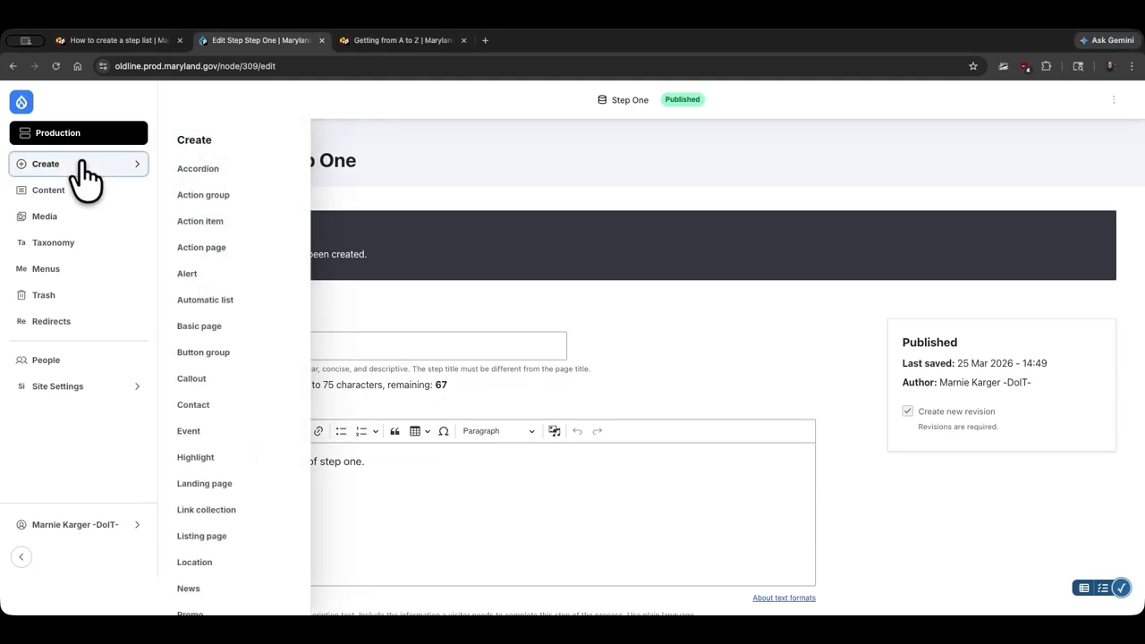
pyautogui.scroll(-3, 245, 327)
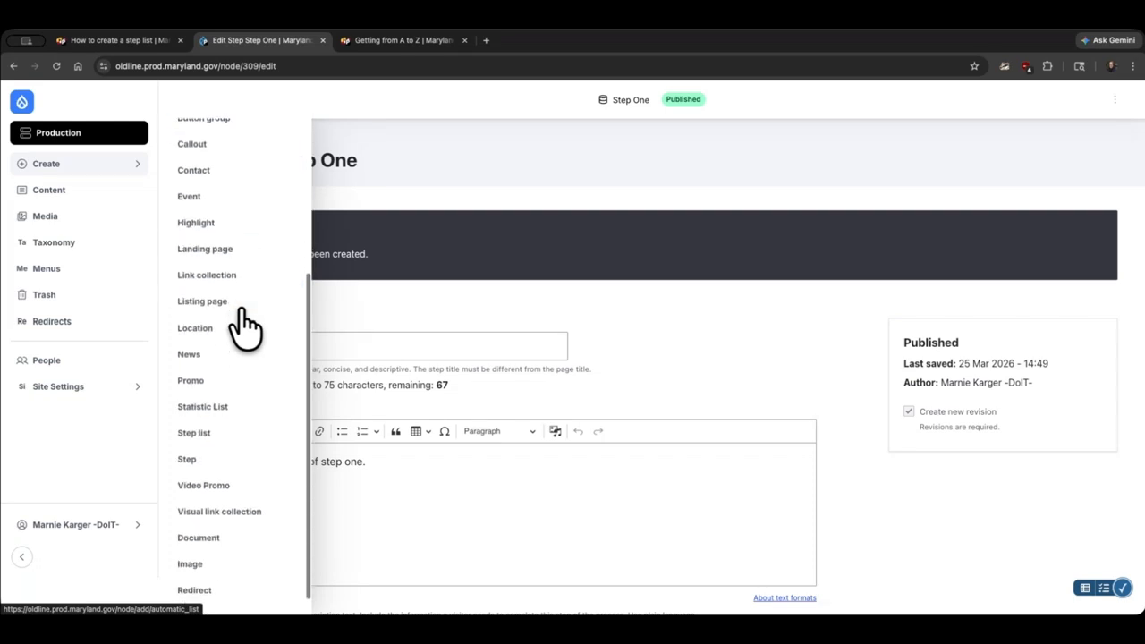
pyautogui.click(229, 437)
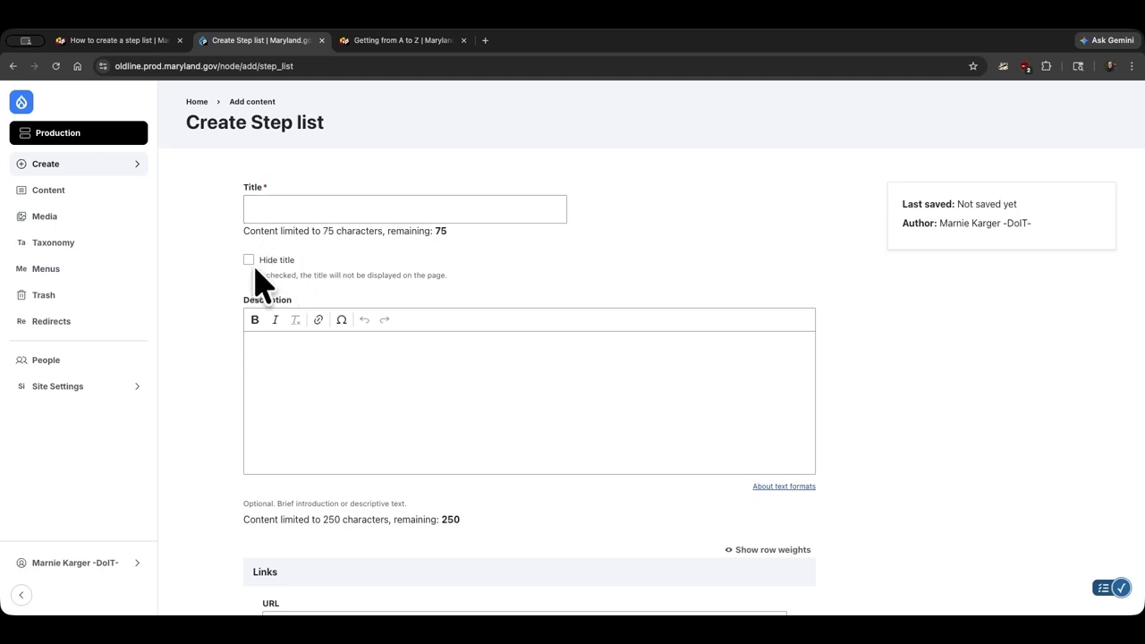
# Title the new step list 'How to do everything'.
pyautogui.scroll(-4, 304, 273)
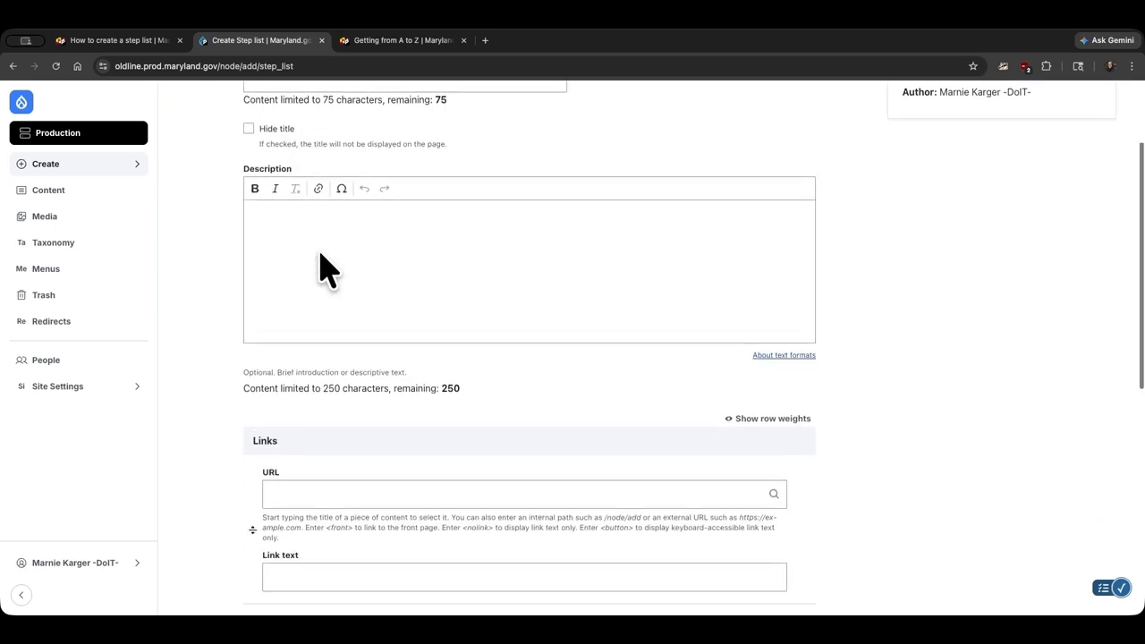
pyautogui.scroll(-3, 326, 269)
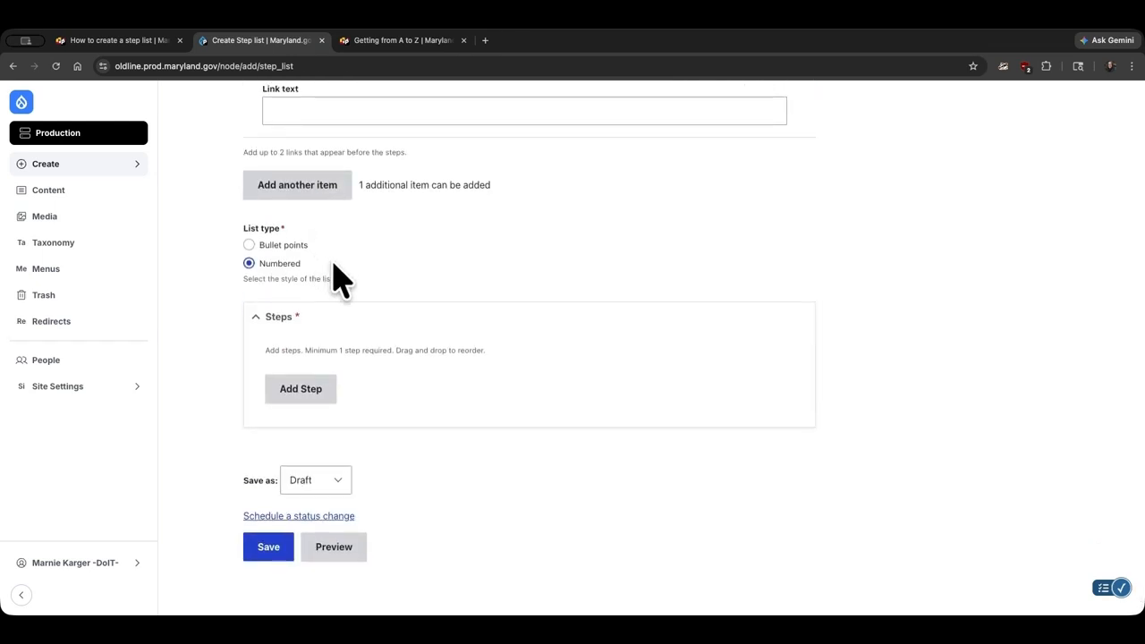
pyautogui.scroll(-1, 363, 297)
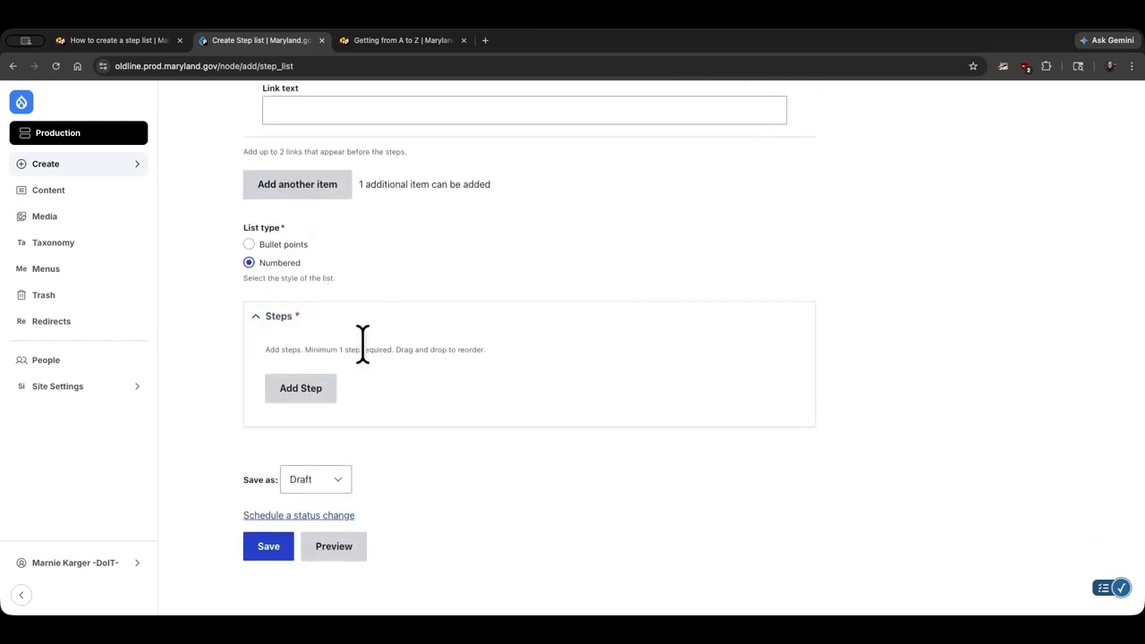
pyautogui.scroll(15, 363, 345)
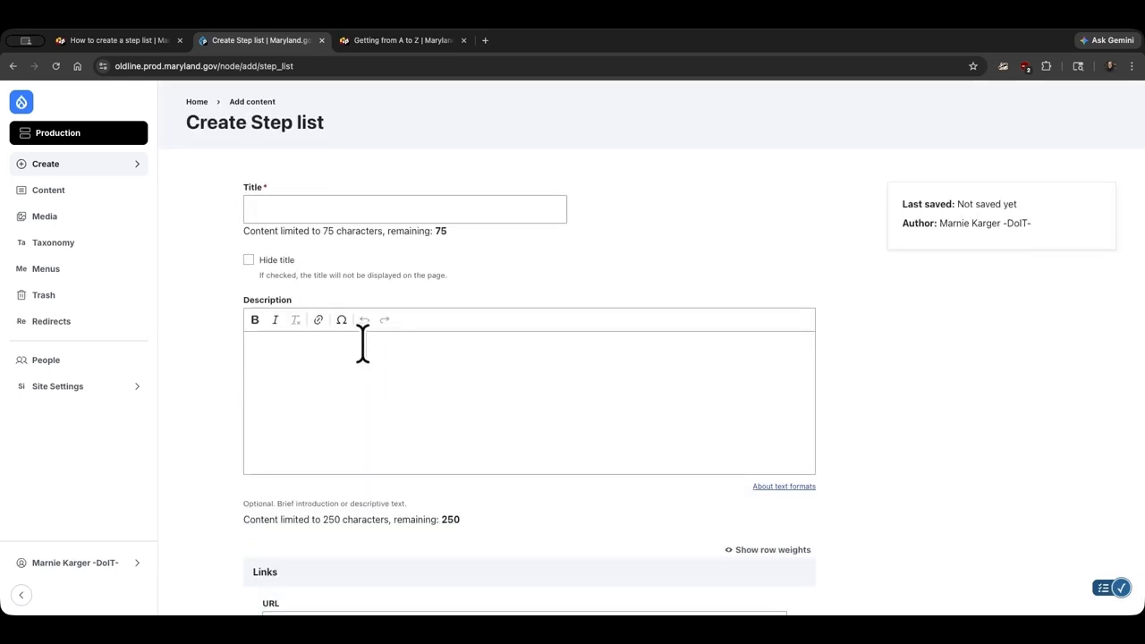
pyautogui.click(310, 211)
pyautogui.write('How ')
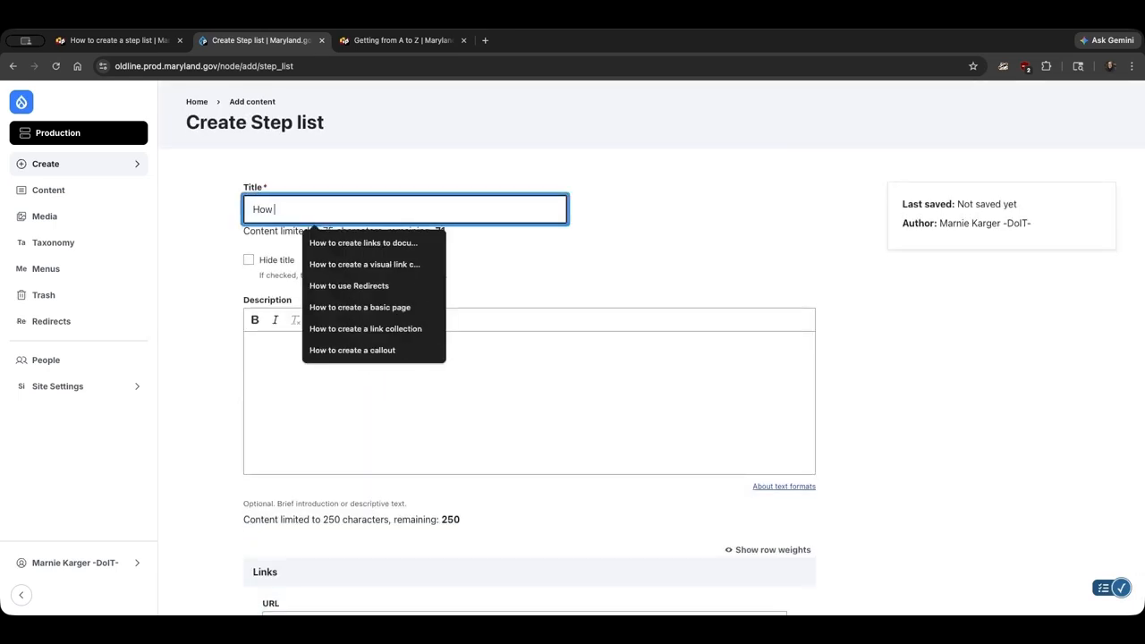
pyautogui.write('to do e')
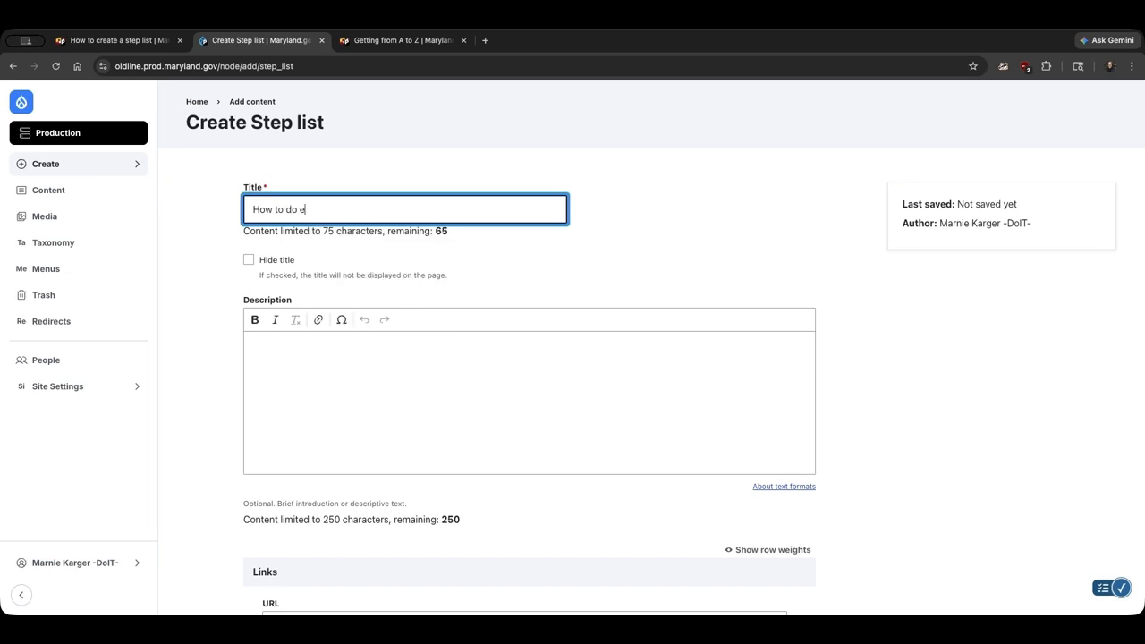
pyautogui.write('verything')
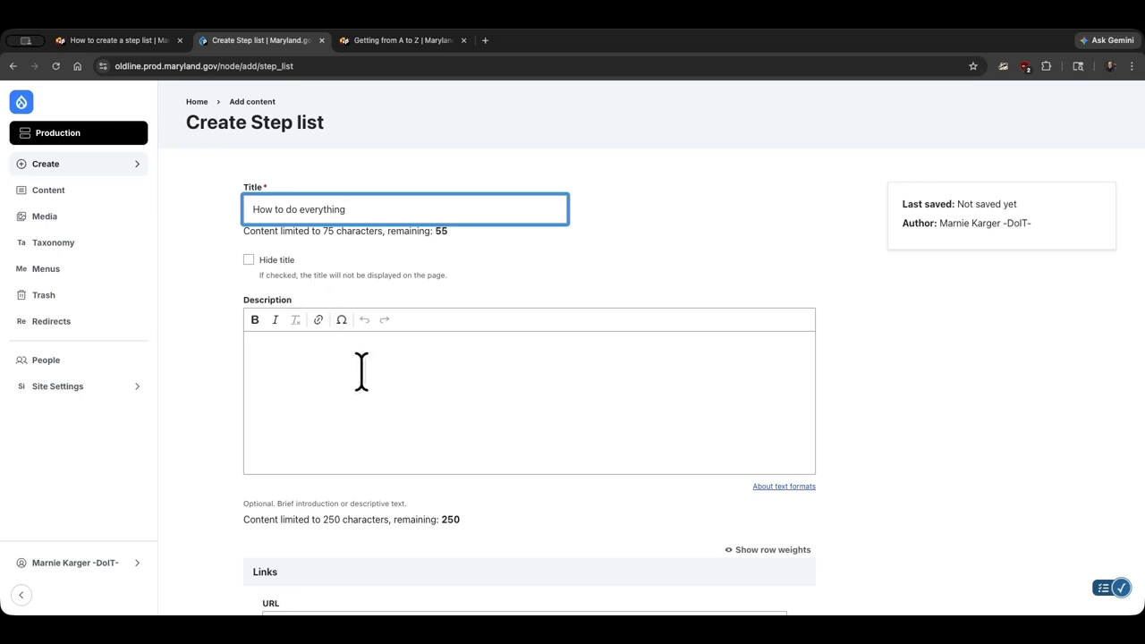
pyautogui.click(436, 390)
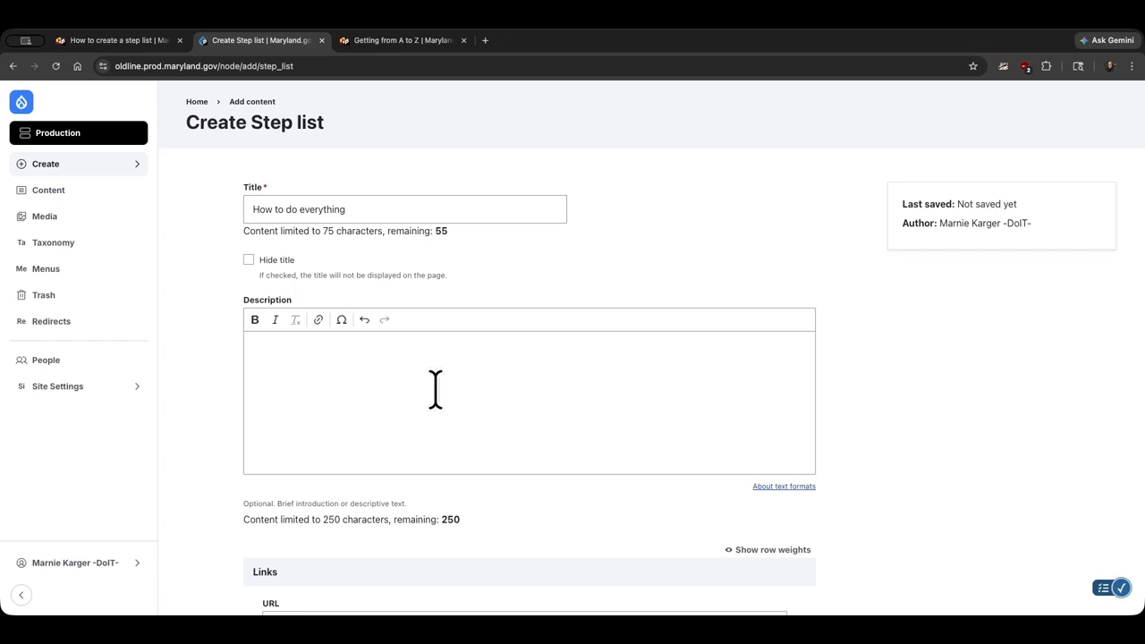
# Enter 'Description of this list of steps.' as the step list's description.
pyautogui.click(436, 389)
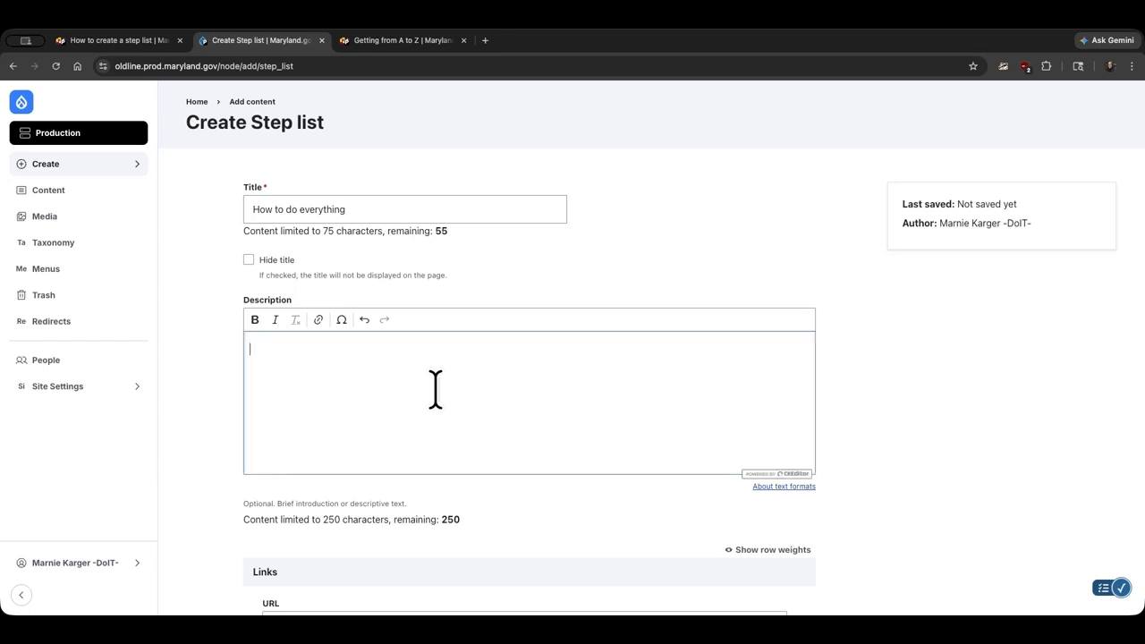
pyautogui.write('Description of this list of steps.')
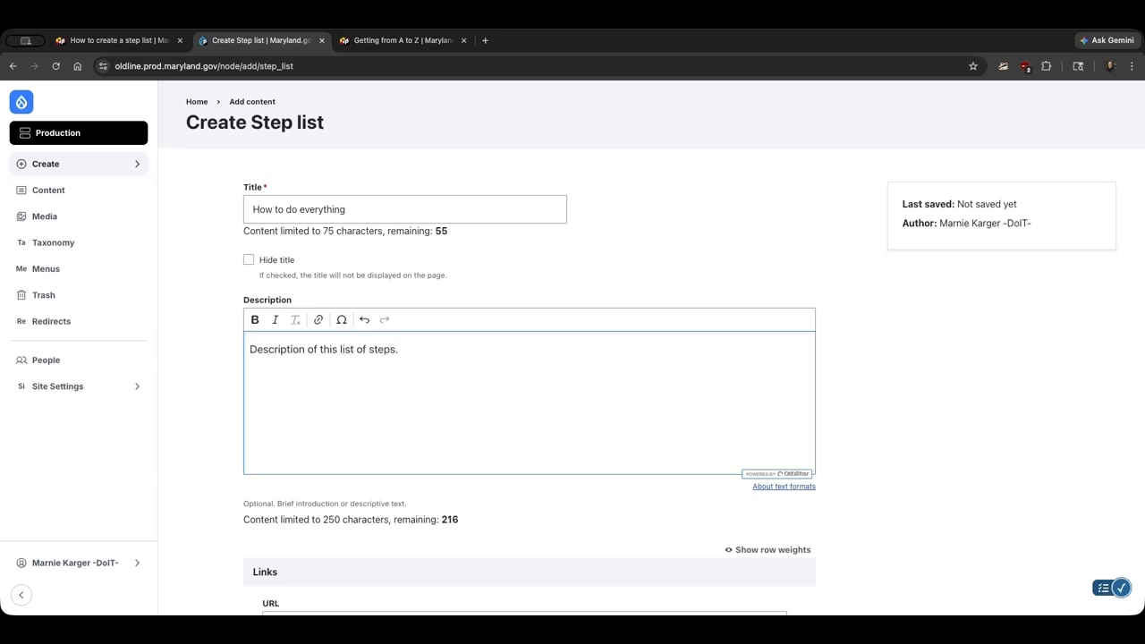
# Add a link to a staff member's contact page, with link text inviting visitors to contact that person for help.
pyautogui.scroll(-5, 253, 464)
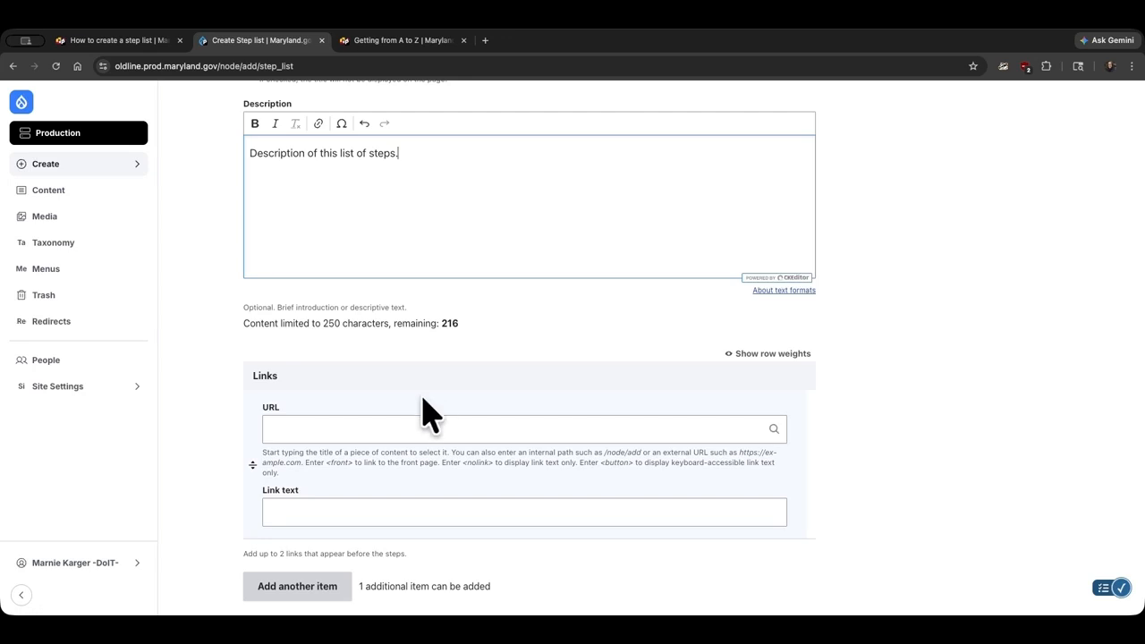
pyautogui.click(368, 429)
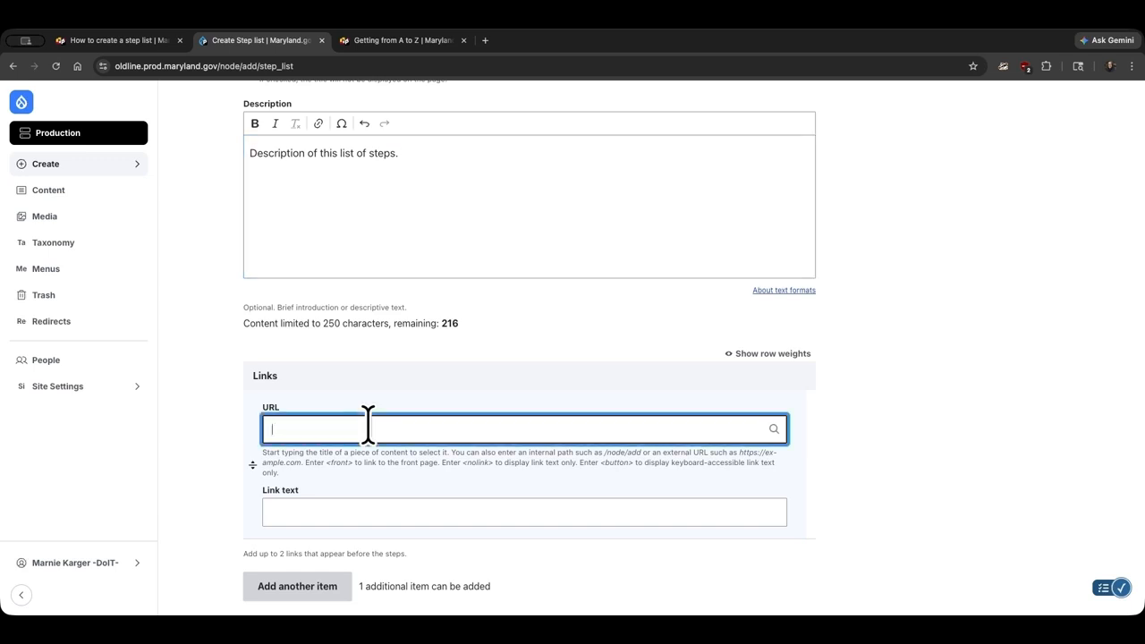
pyautogui.write('Howie')
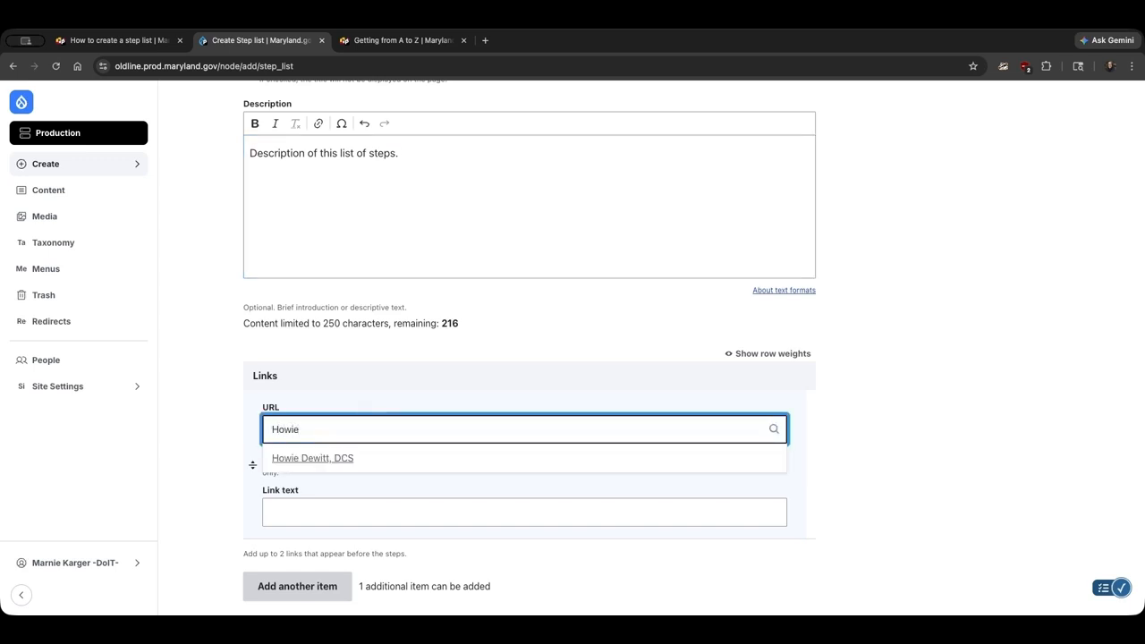
pyautogui.click(357, 458)
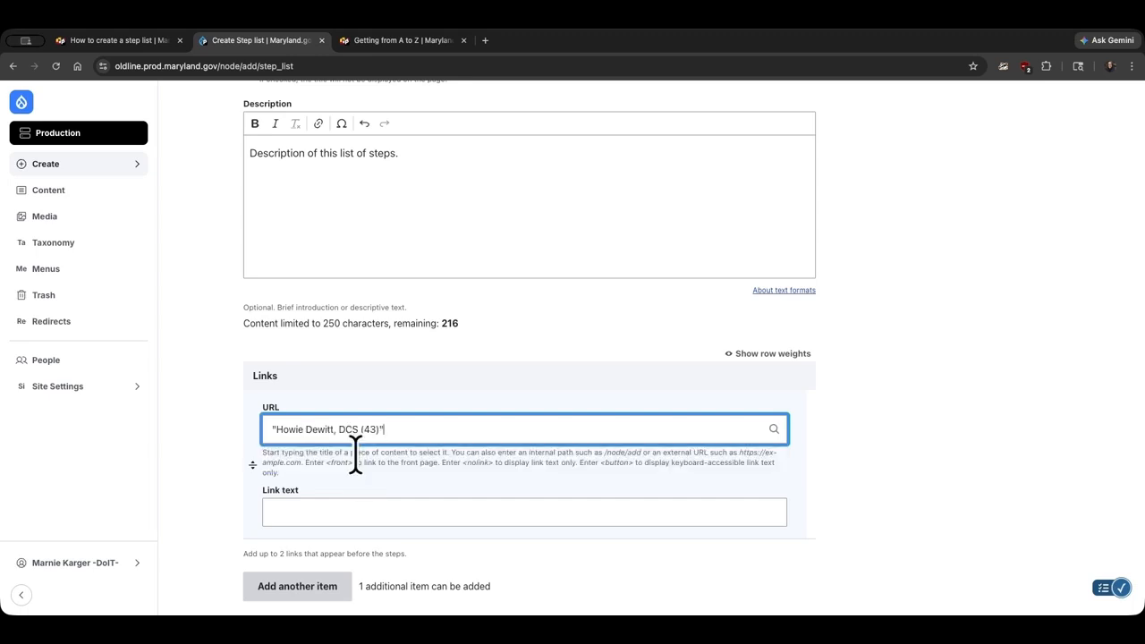
pyautogui.click(348, 503)
pyautogui.write('Co')
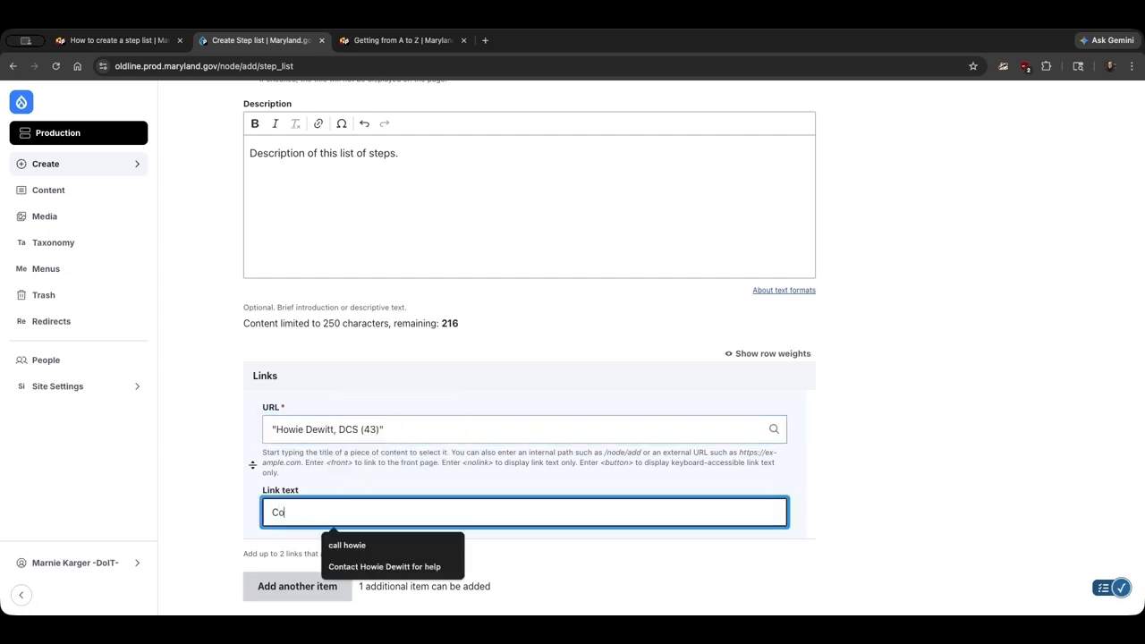
pyautogui.write('ntact Howie')
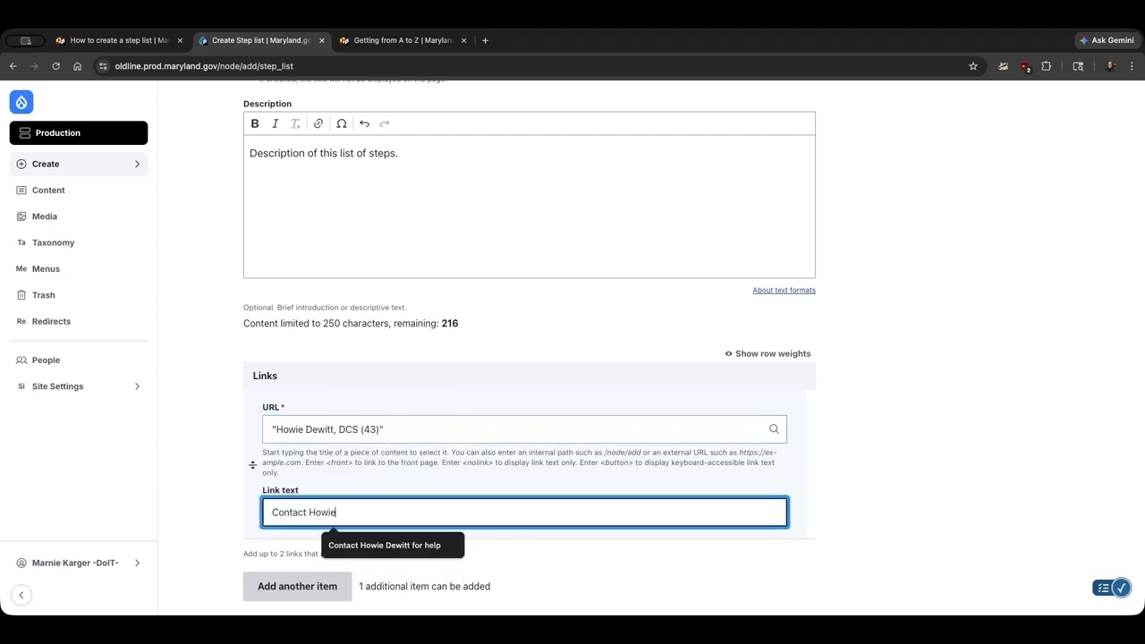
pyautogui.write(' Dewitt for help')
# Add the existing steps Step One, Step Two and Step Three from the step library to the list.
pyautogui.scroll(-2, 471, 506)
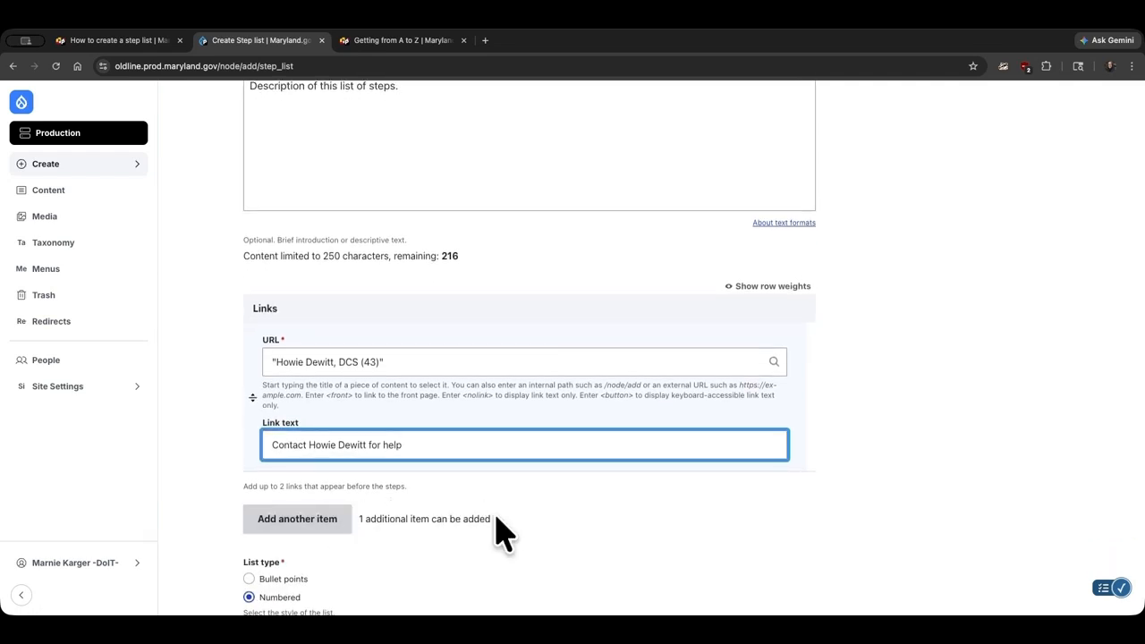
pyautogui.scroll(-2, 501, 533)
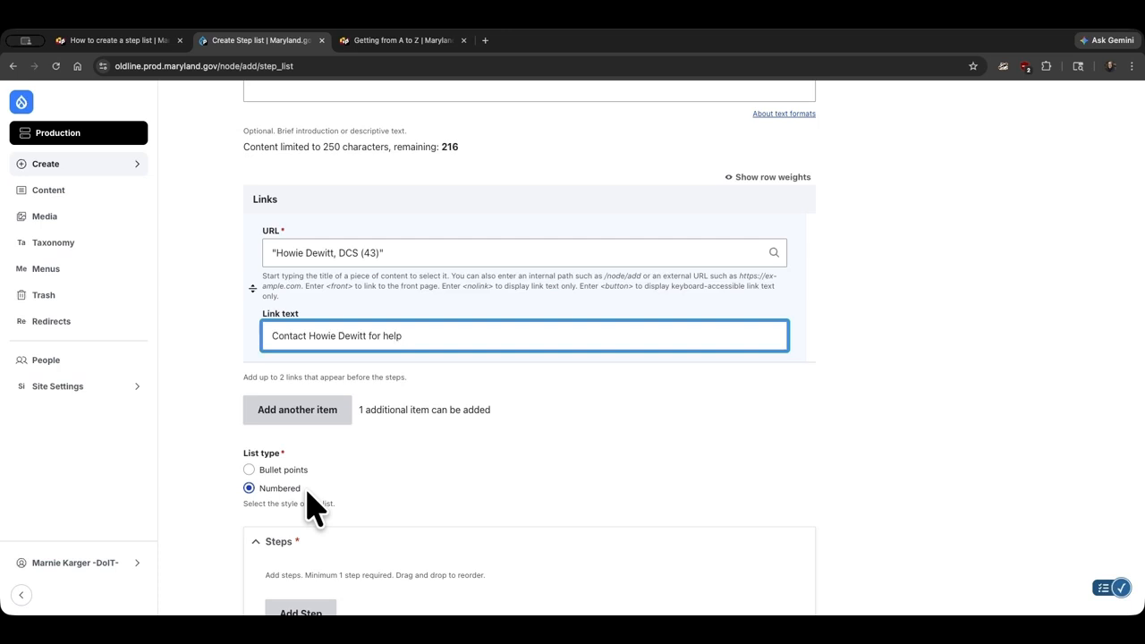
pyautogui.scroll(-1, 358, 508)
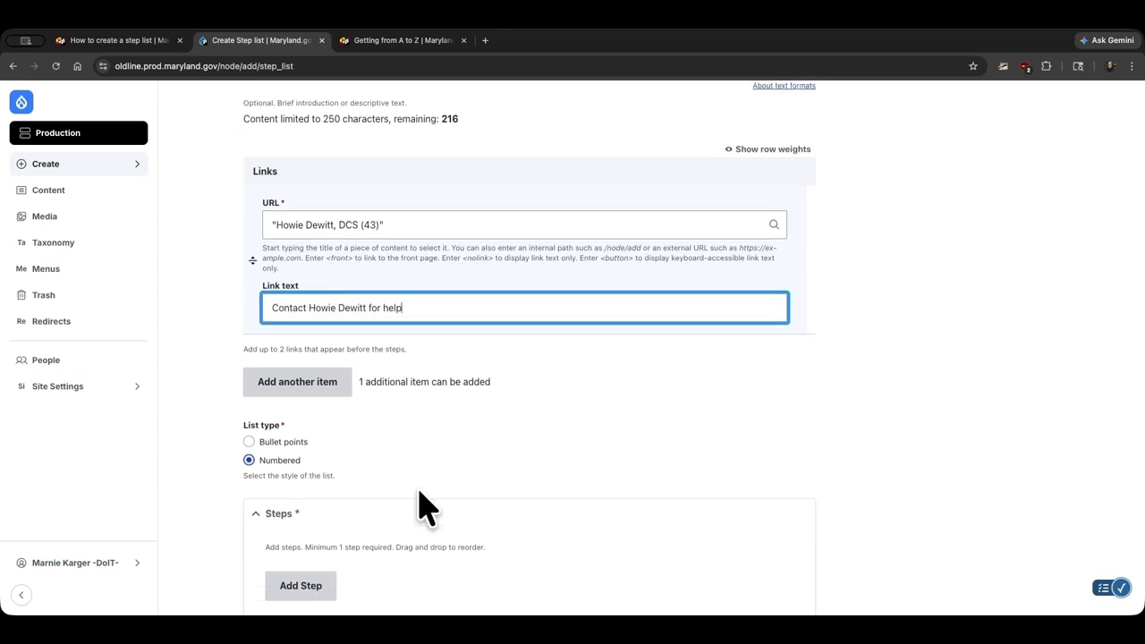
pyautogui.scroll(-3, 424, 508)
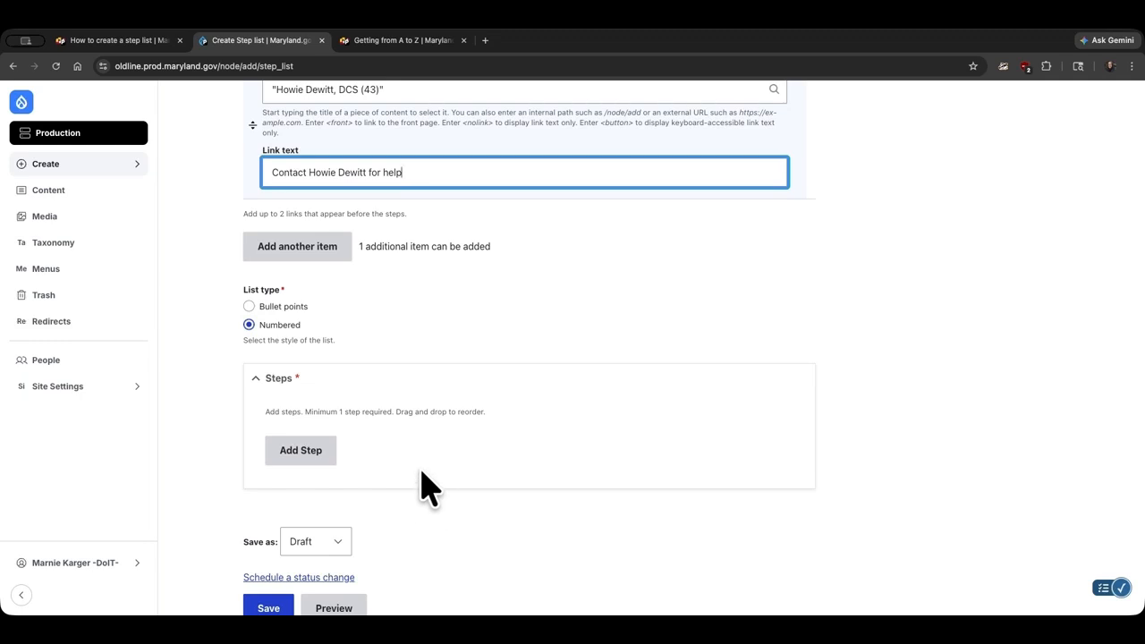
pyautogui.click(301, 452)
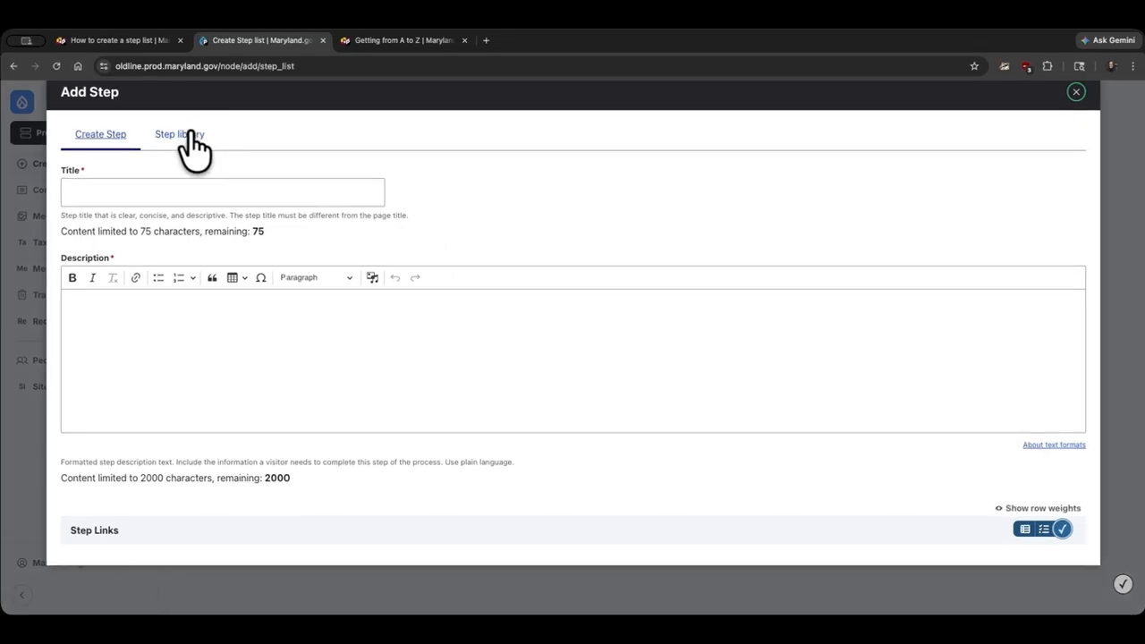
pyautogui.click(188, 136)
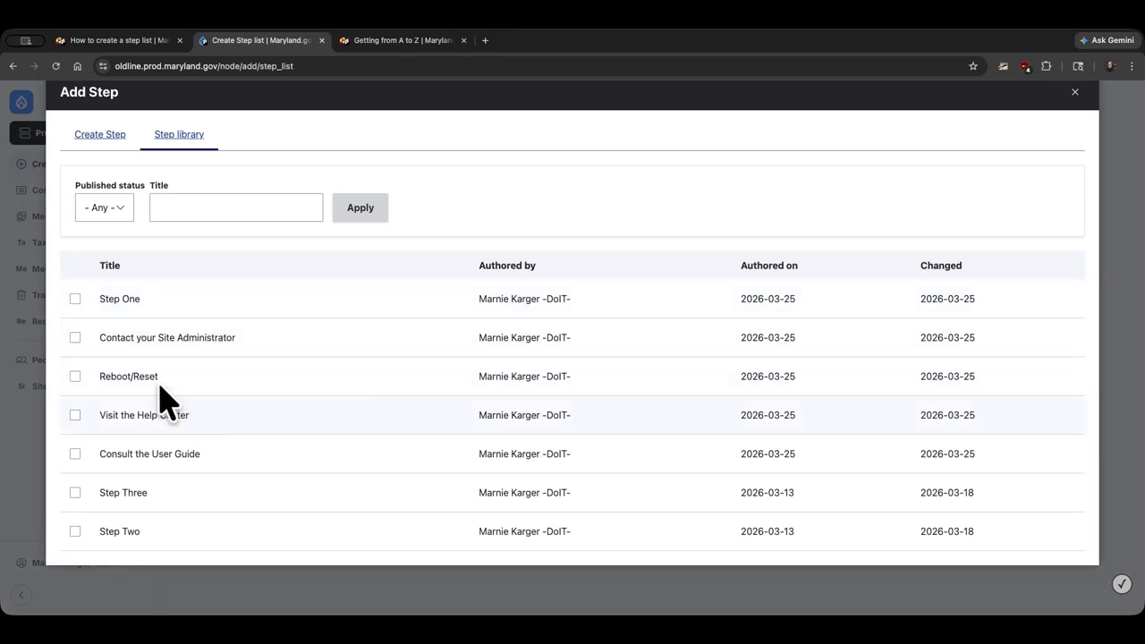
pyautogui.click(75, 300)
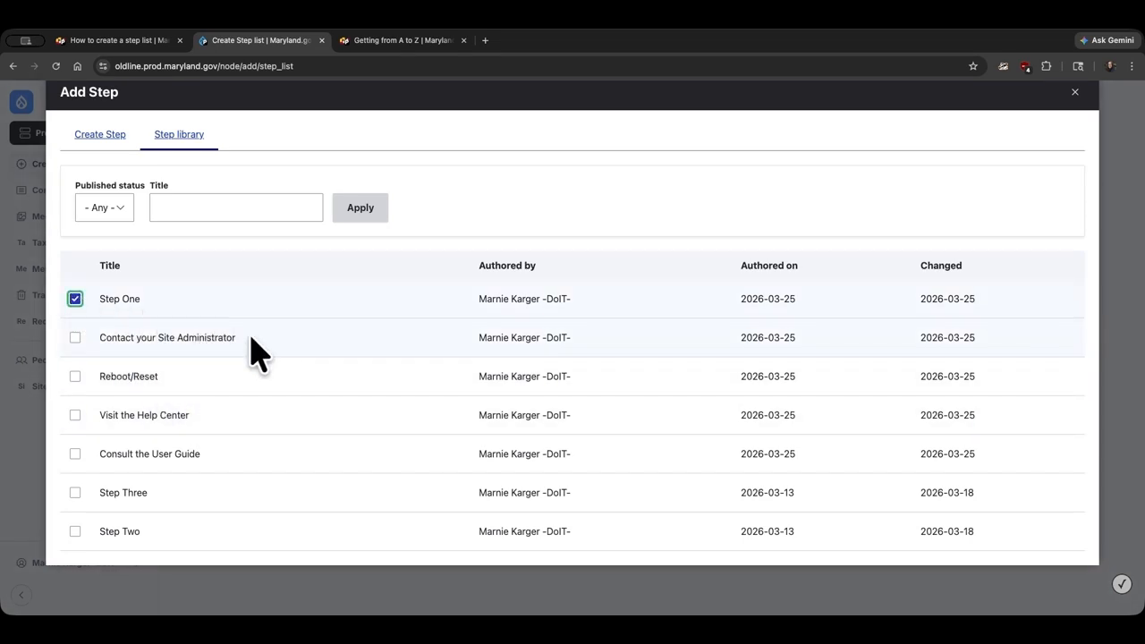
pyautogui.scroll(-5, 258, 353)
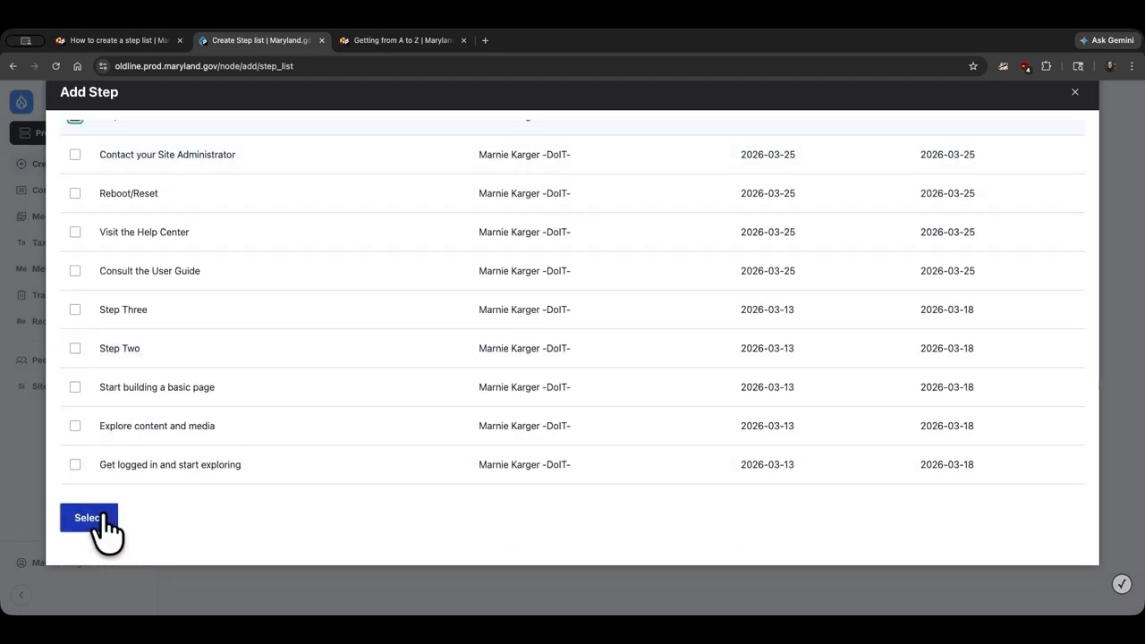
pyautogui.click(89, 518)
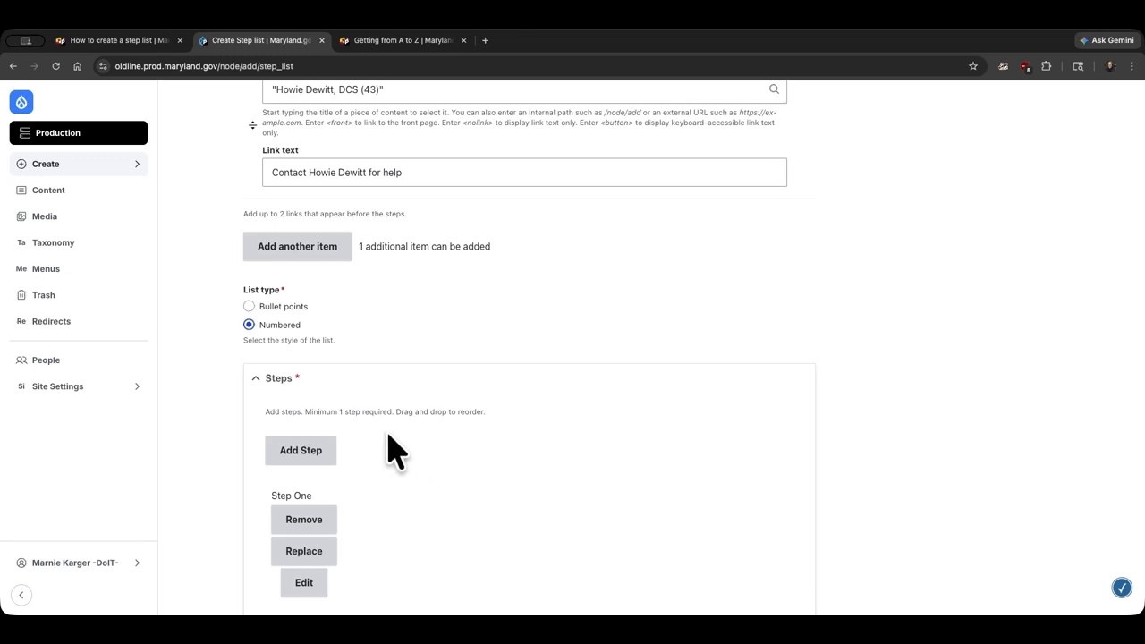
pyautogui.click(295, 456)
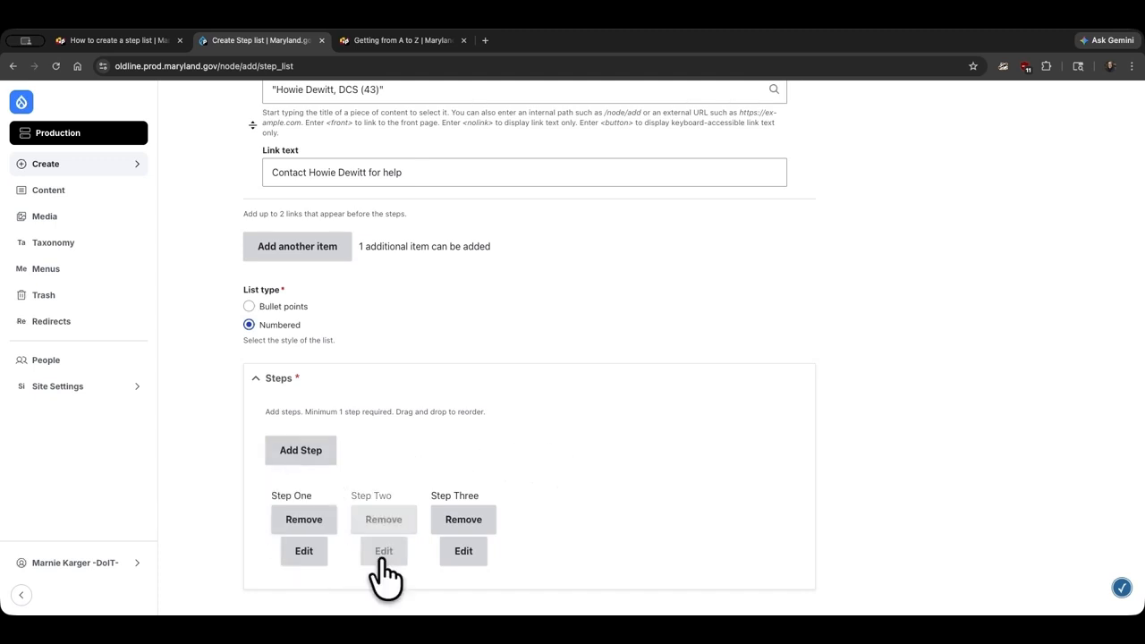
# Set the step list's save state to Published and save it.
pyautogui.scroll(-3, 466, 456)
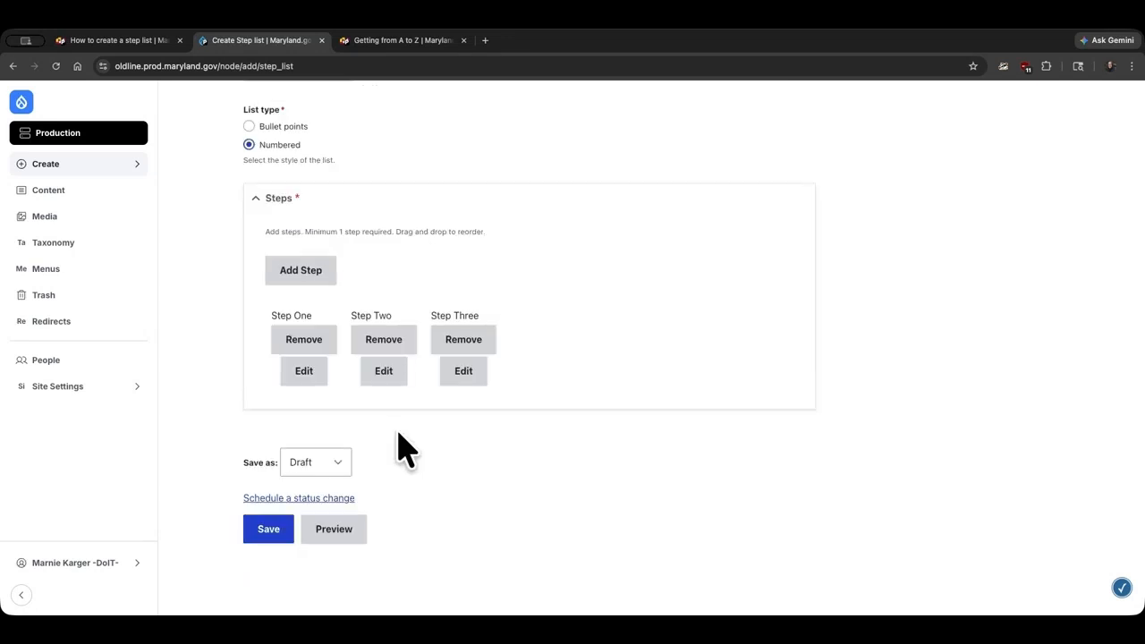
pyautogui.click(336, 462)
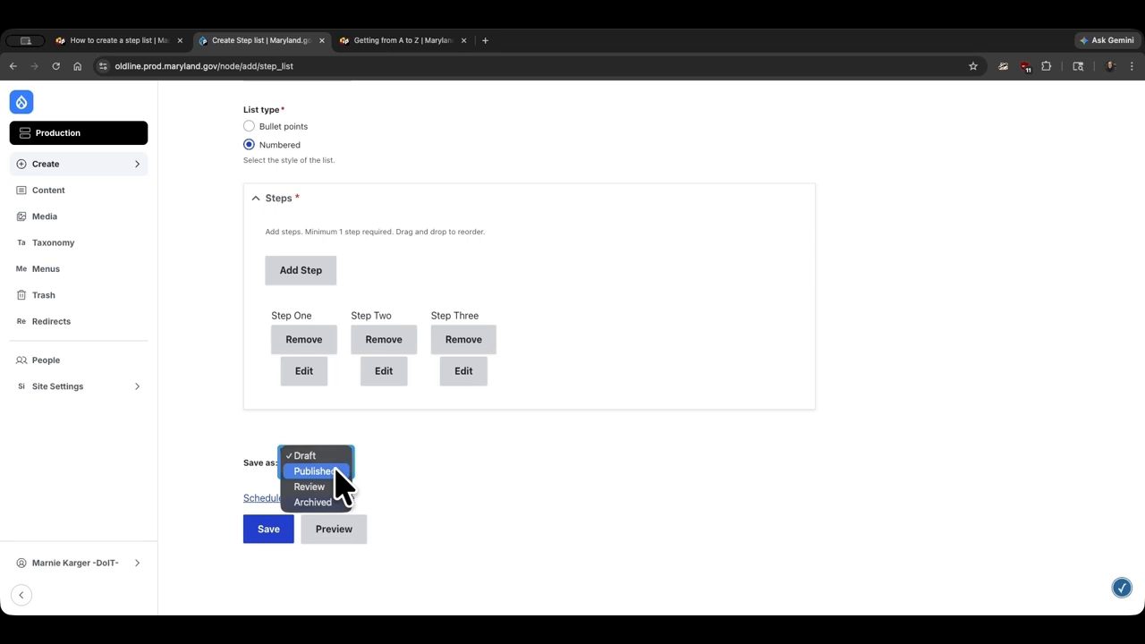
pyautogui.click(335, 470)
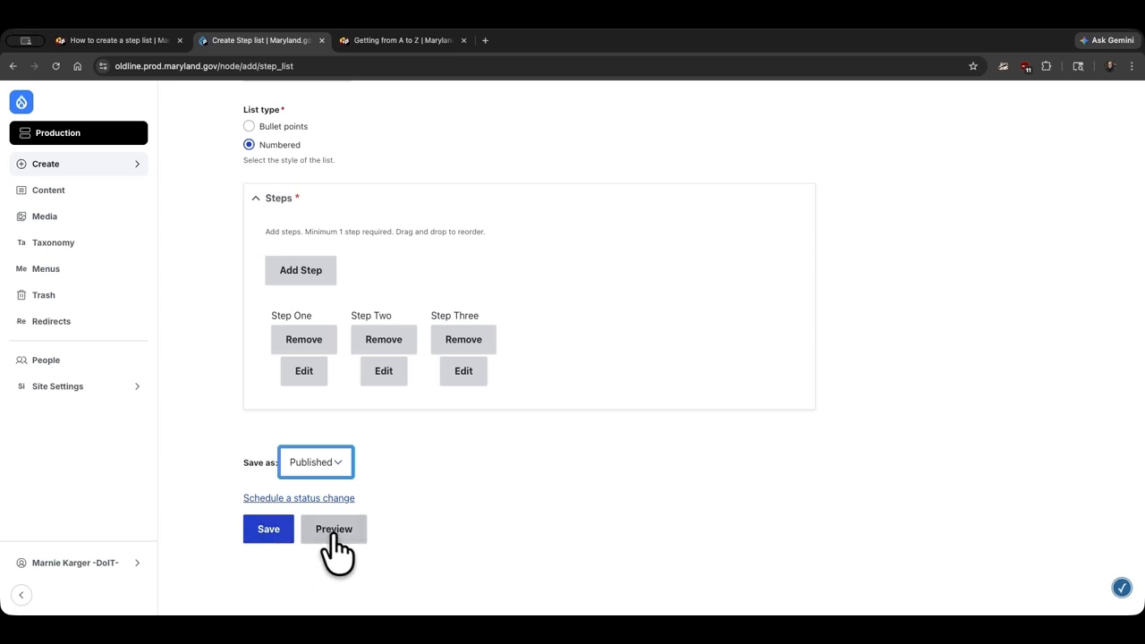
pyautogui.click(410, 522)
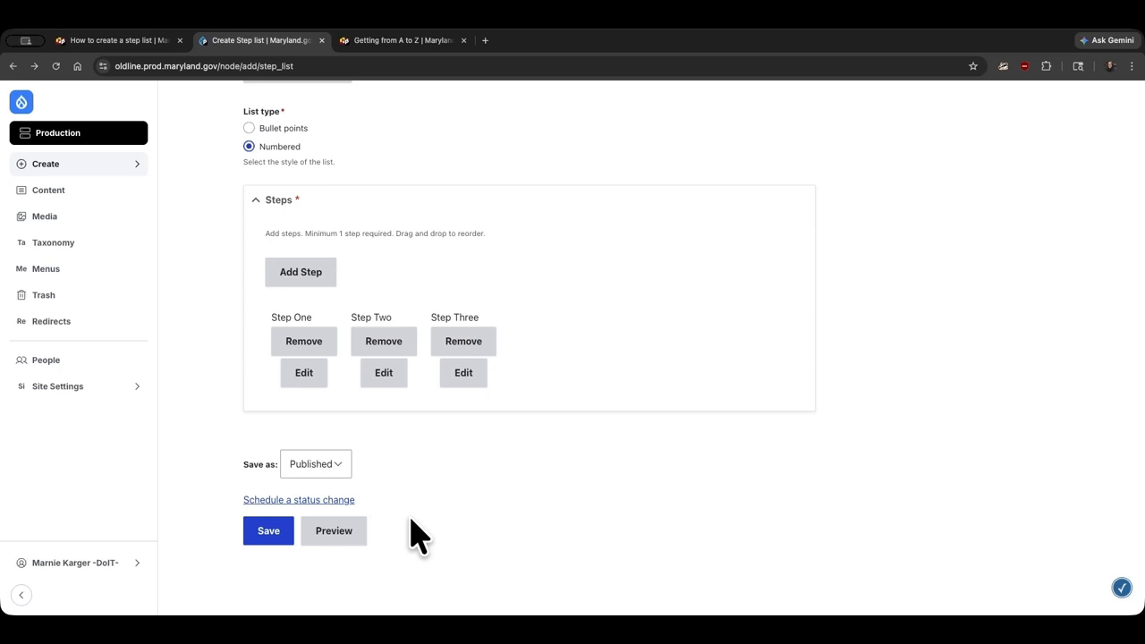
pyautogui.click(268, 531)
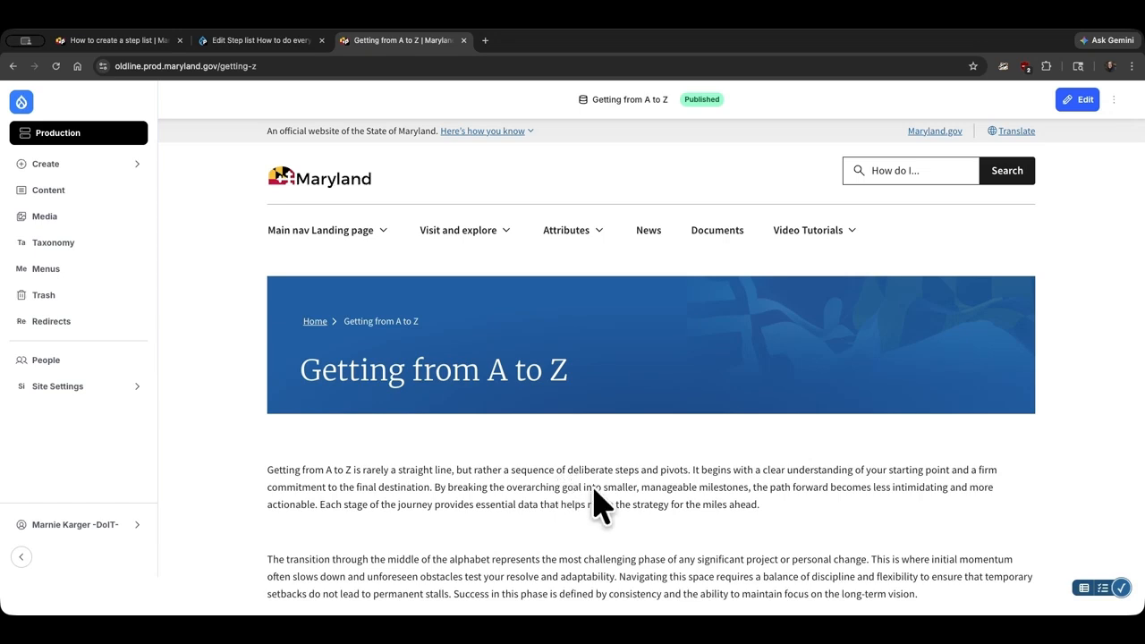
# Open the Getting from A to Z page for editing and place the cursor after the body's first paragraph.
pyautogui.click(1082, 102)
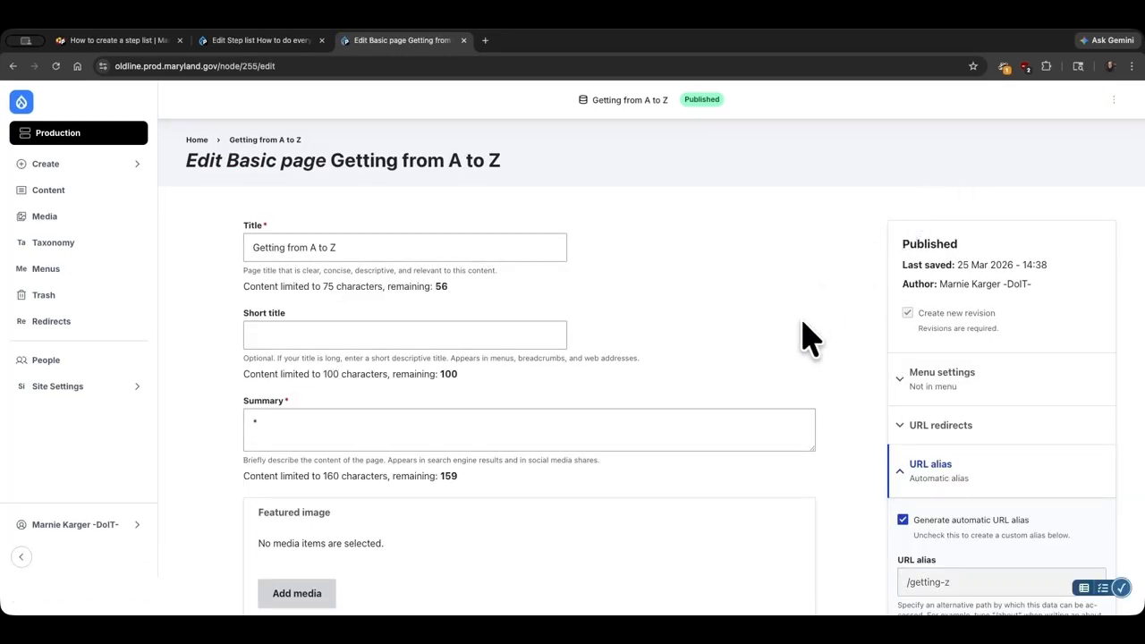
pyautogui.scroll(-4, 809, 338)
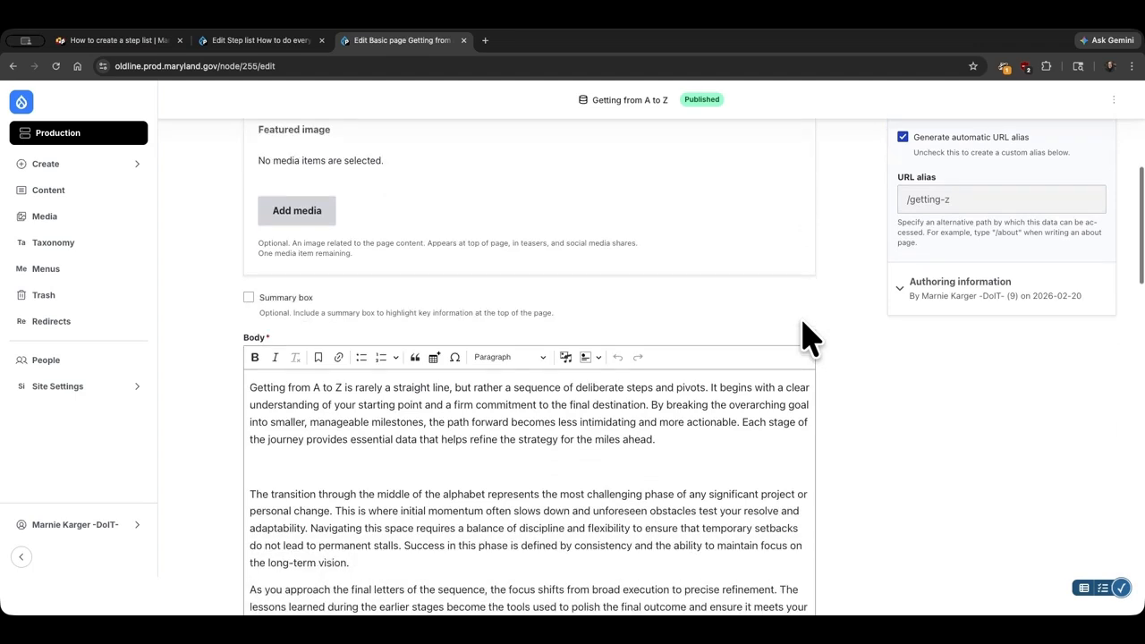
pyautogui.scroll(-1, 810, 338)
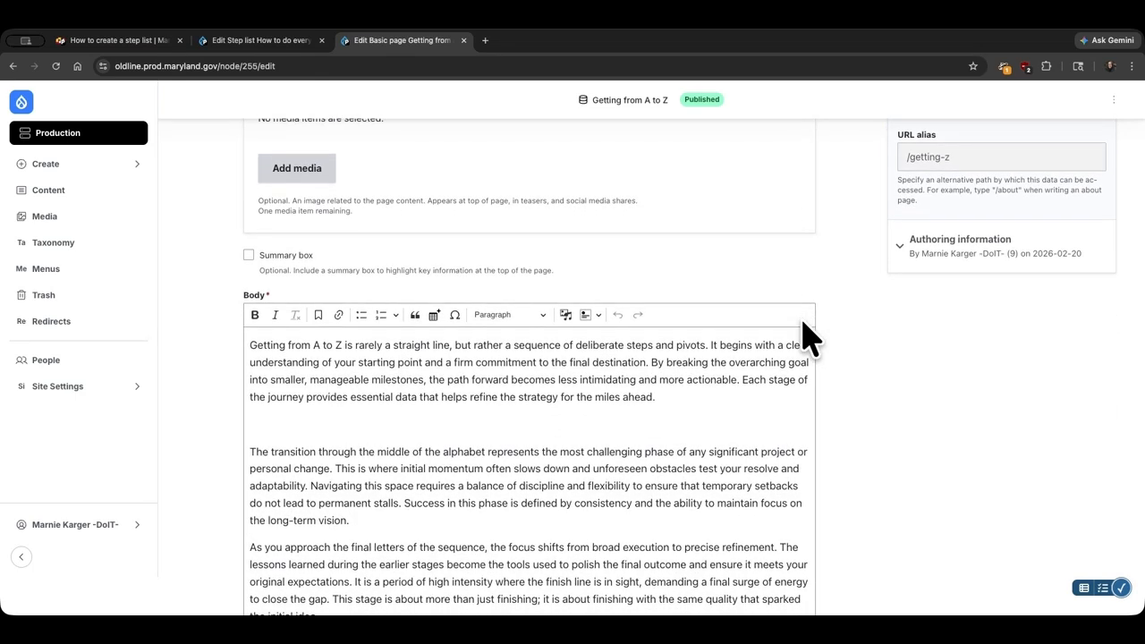
pyautogui.click(309, 422)
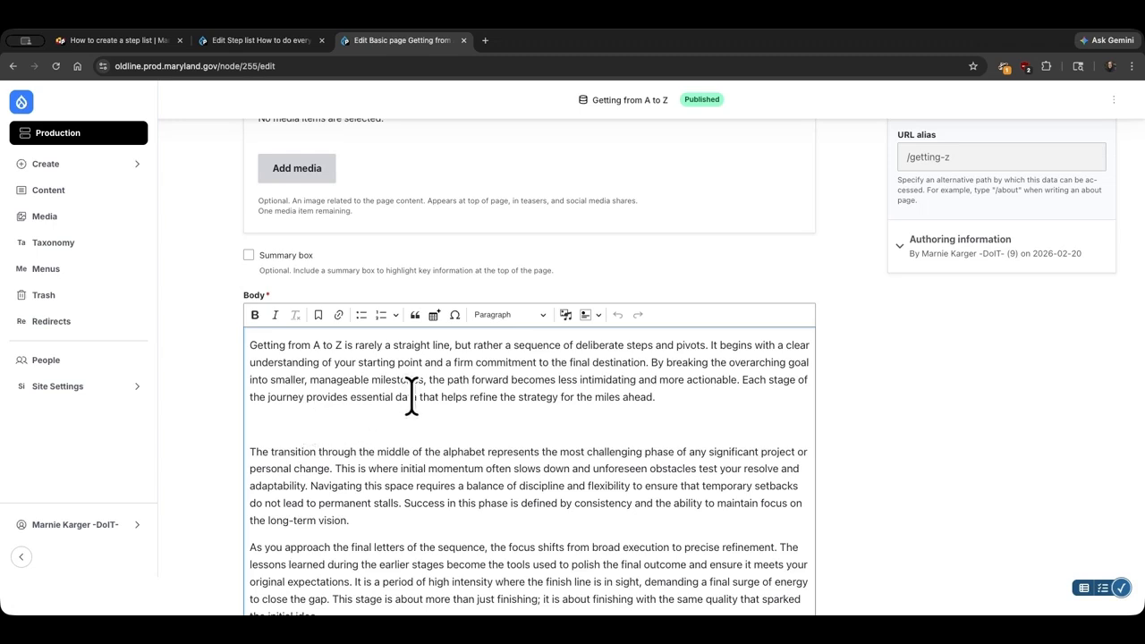
# Embed the 'How to do everything' step list from the step list library into the page body.
pyautogui.click(598, 317)
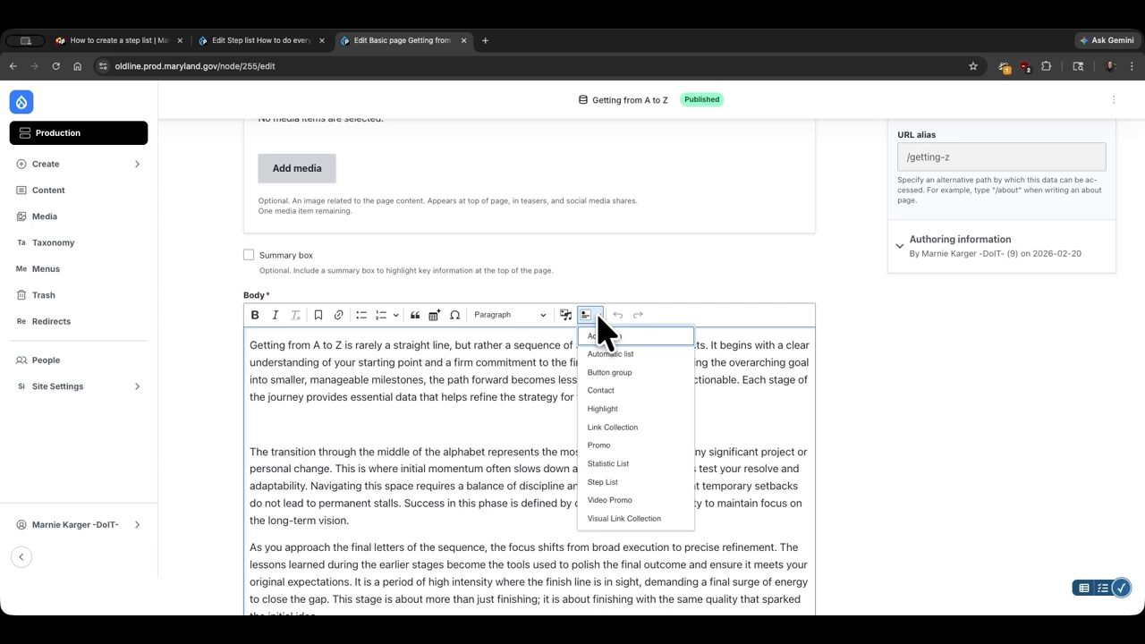
pyautogui.click(614, 483)
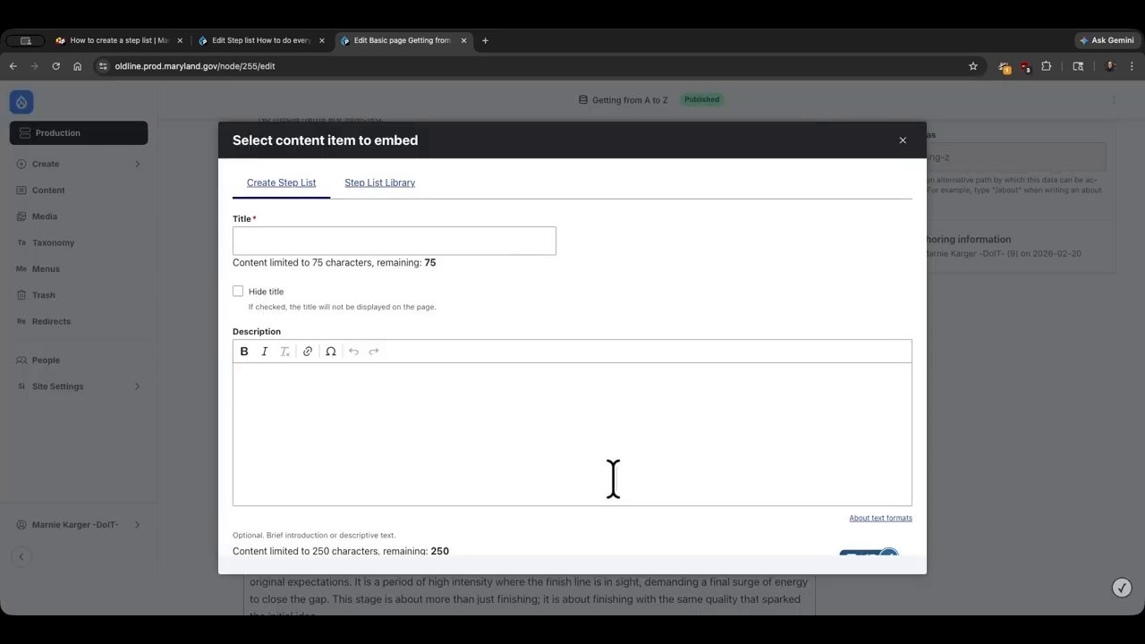
pyautogui.click(440, 241)
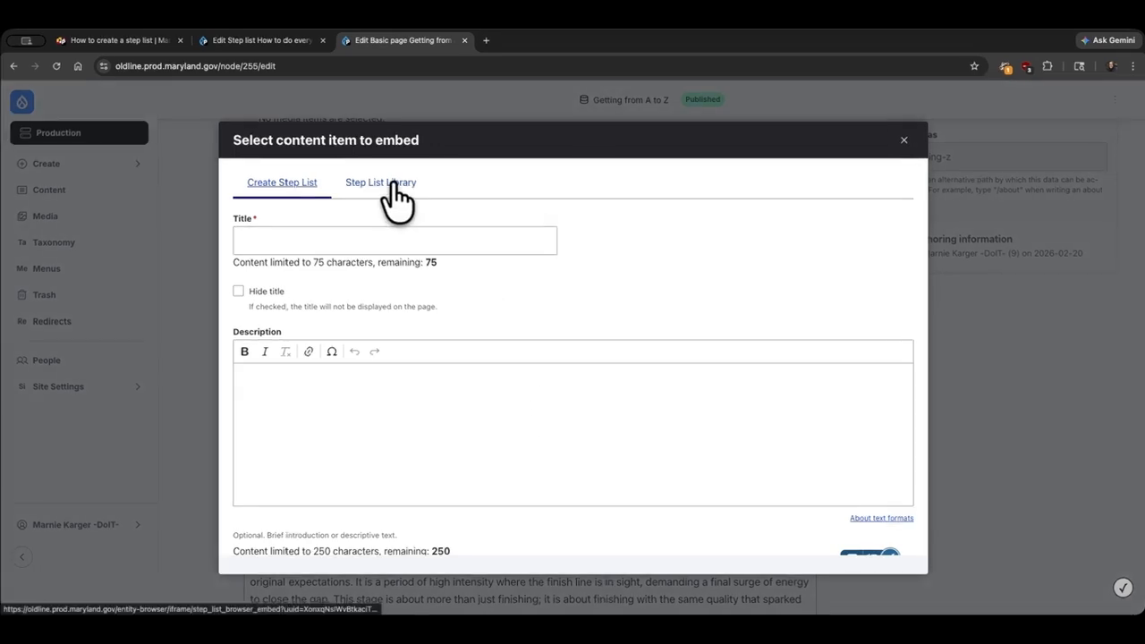
pyautogui.click(390, 184)
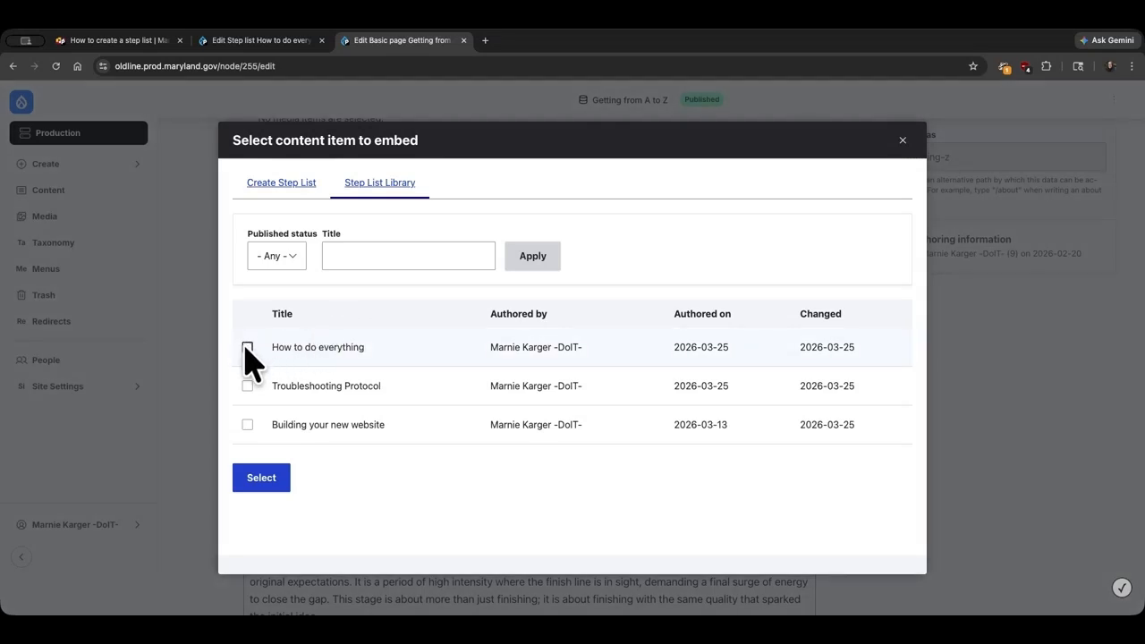
pyautogui.click(247, 348)
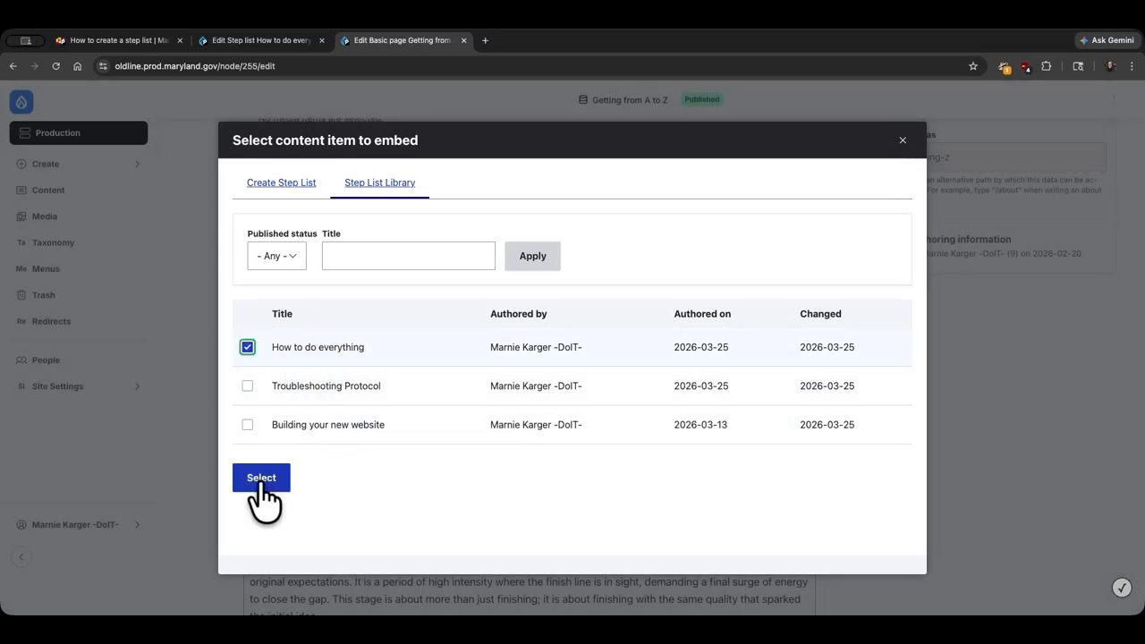
pyautogui.click(261, 478)
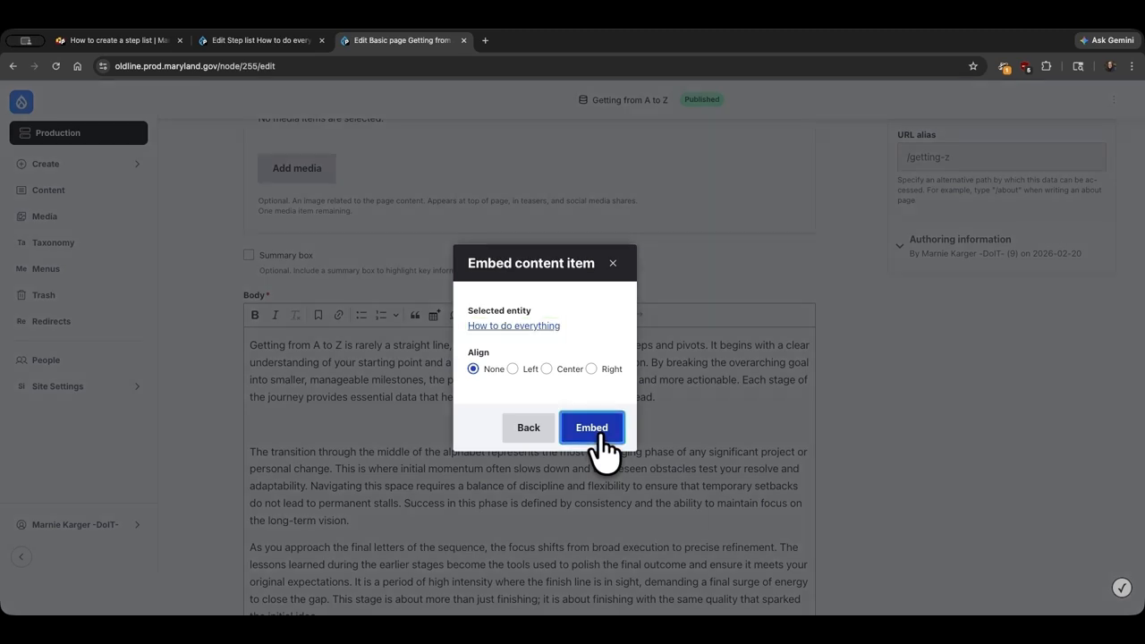
pyautogui.click(596, 438)
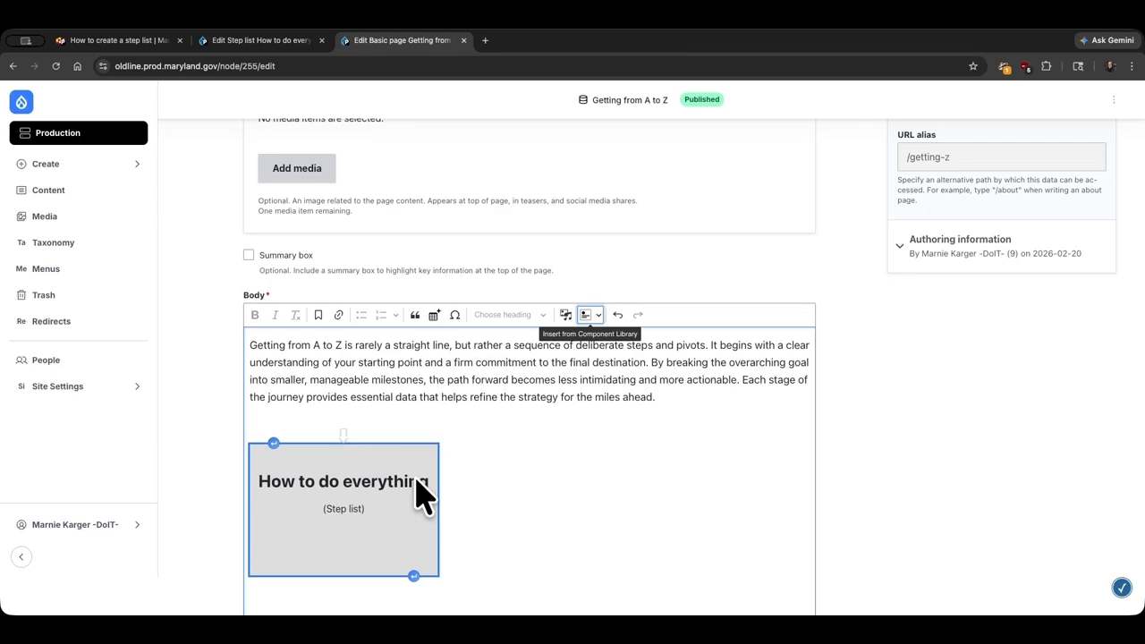
pyautogui.scroll(-10, 568, 483)
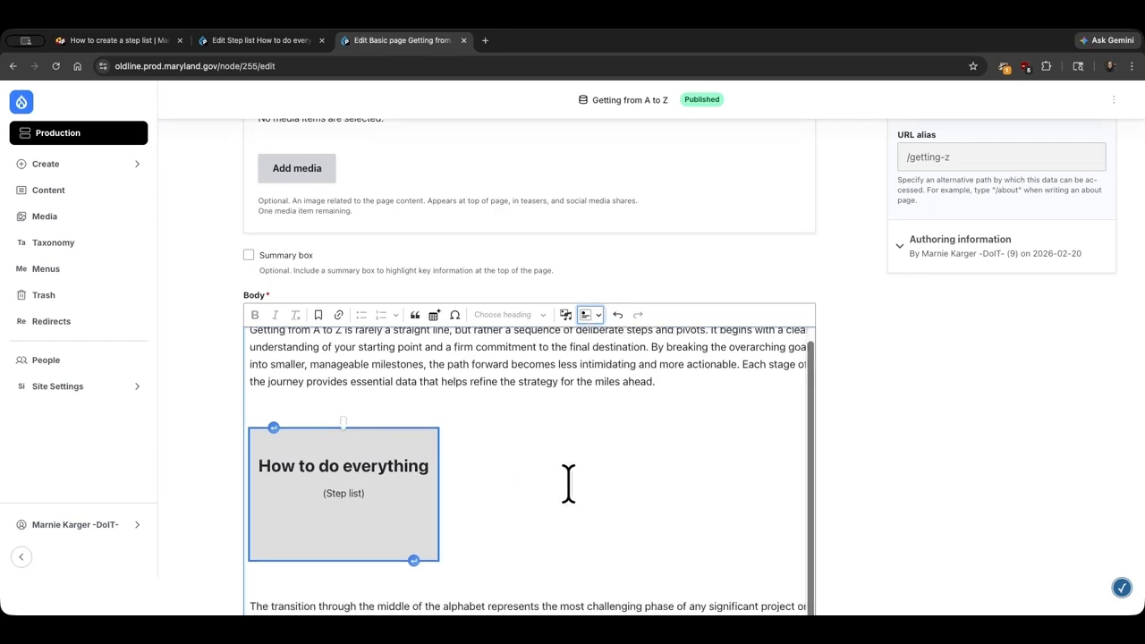
# Save the Getting from A to Z page and review the embedded How to do everything step list on it.
pyautogui.scroll(-15, 577, 500)
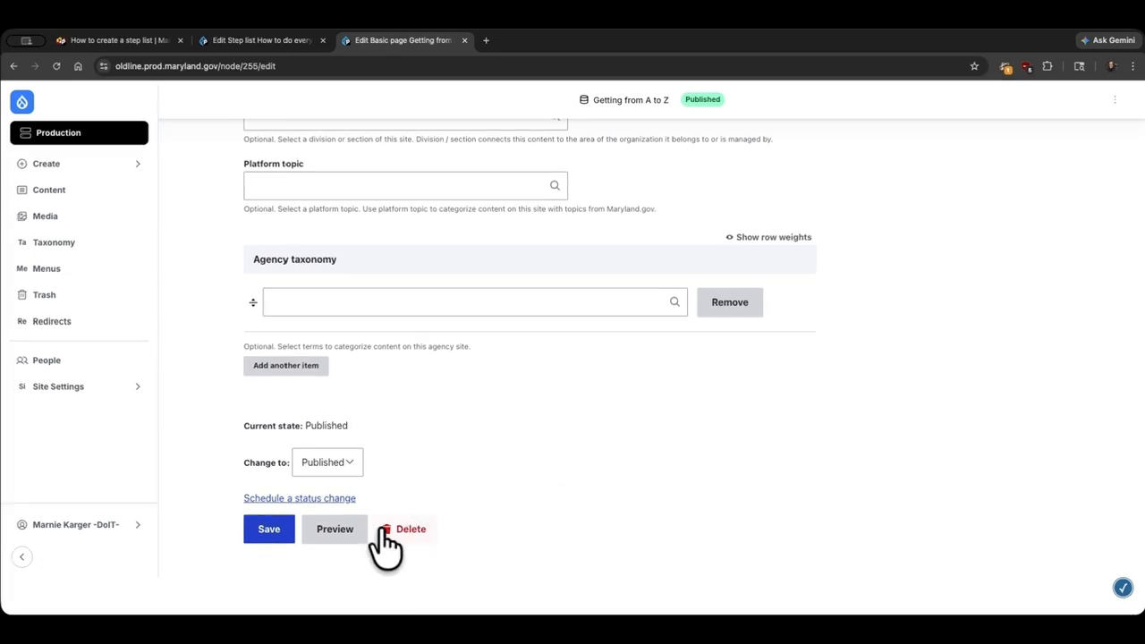
pyautogui.click(268, 528)
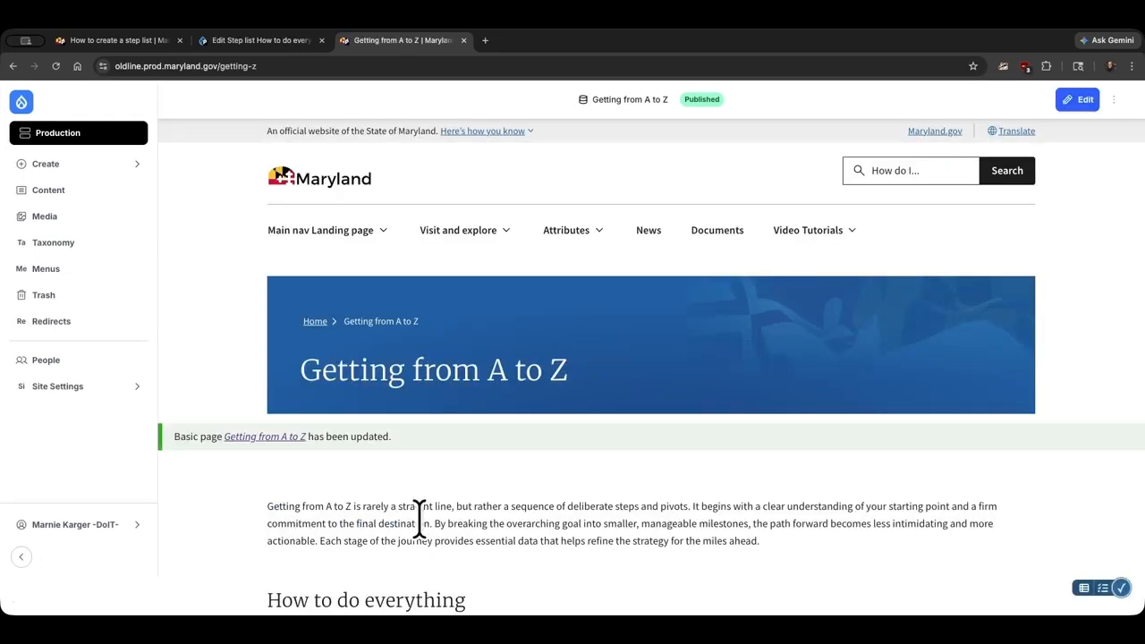
pyautogui.scroll(-5, 553, 521)
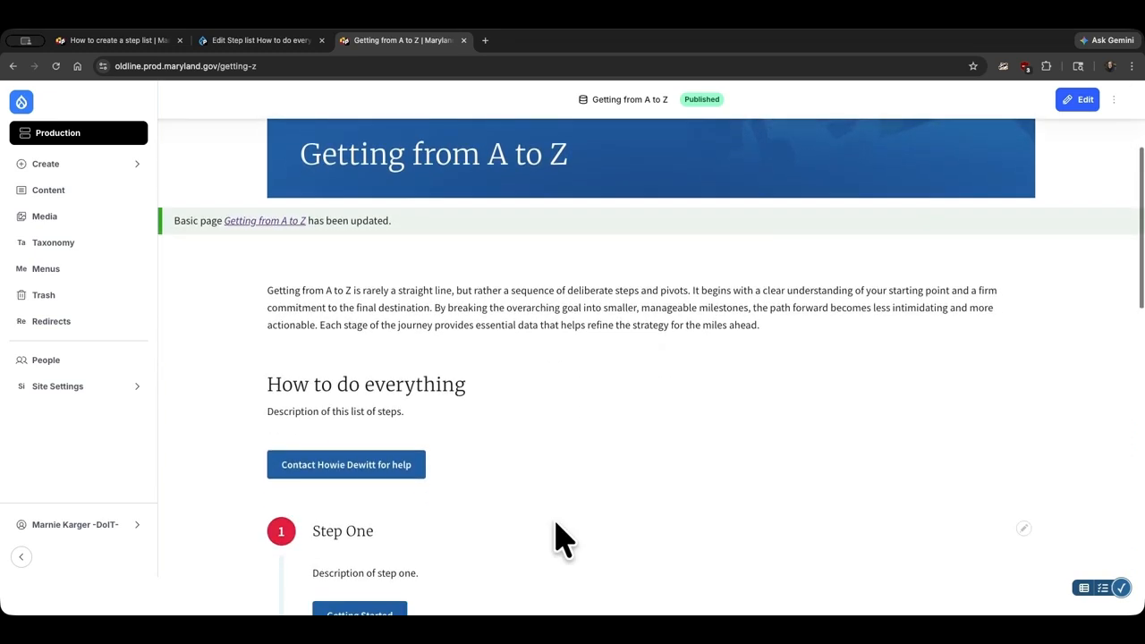
pyautogui.scroll(-4, 553, 523)
pyautogui.scroll(-2, 555, 537)
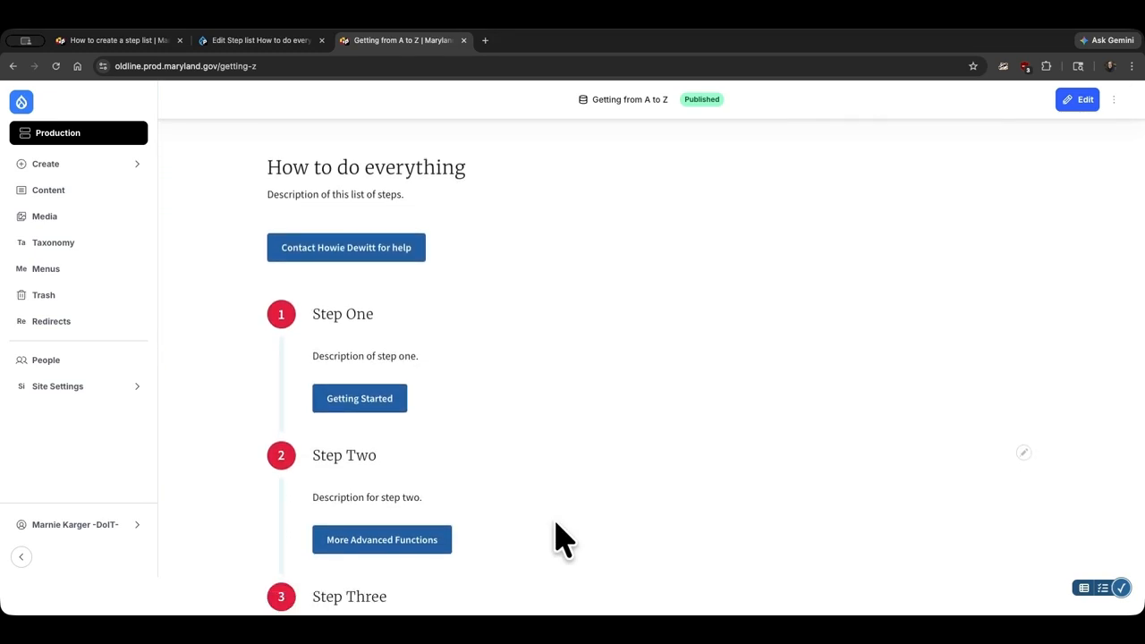
pyautogui.scroll(-1, 564, 537)
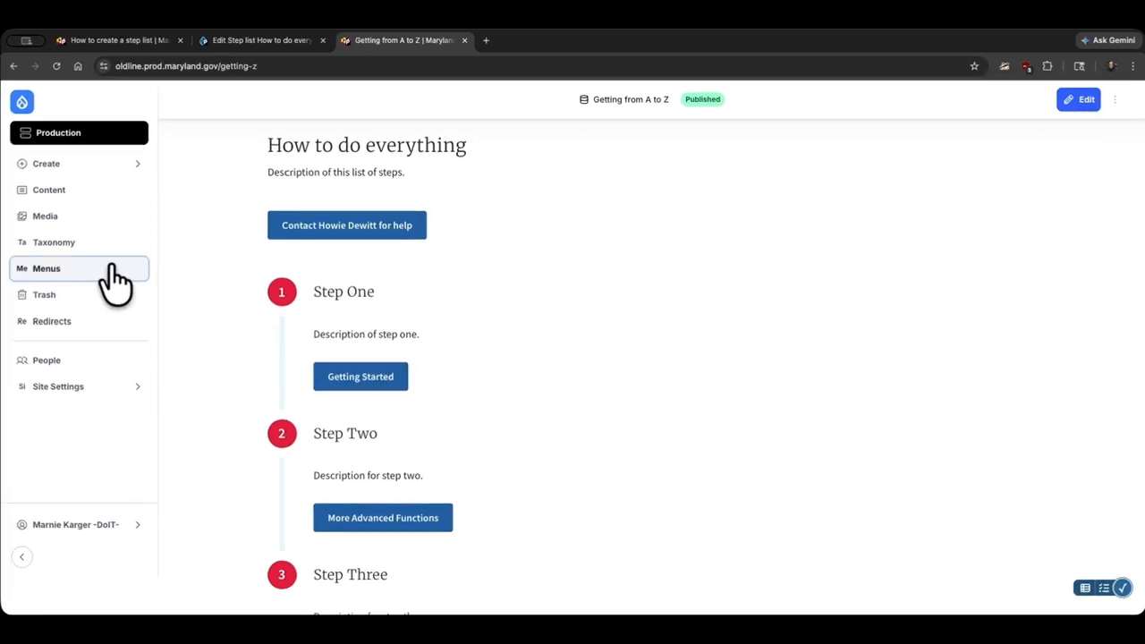
# Filter the site's content list to show only the Step list content type.
pyautogui.click(95, 195)
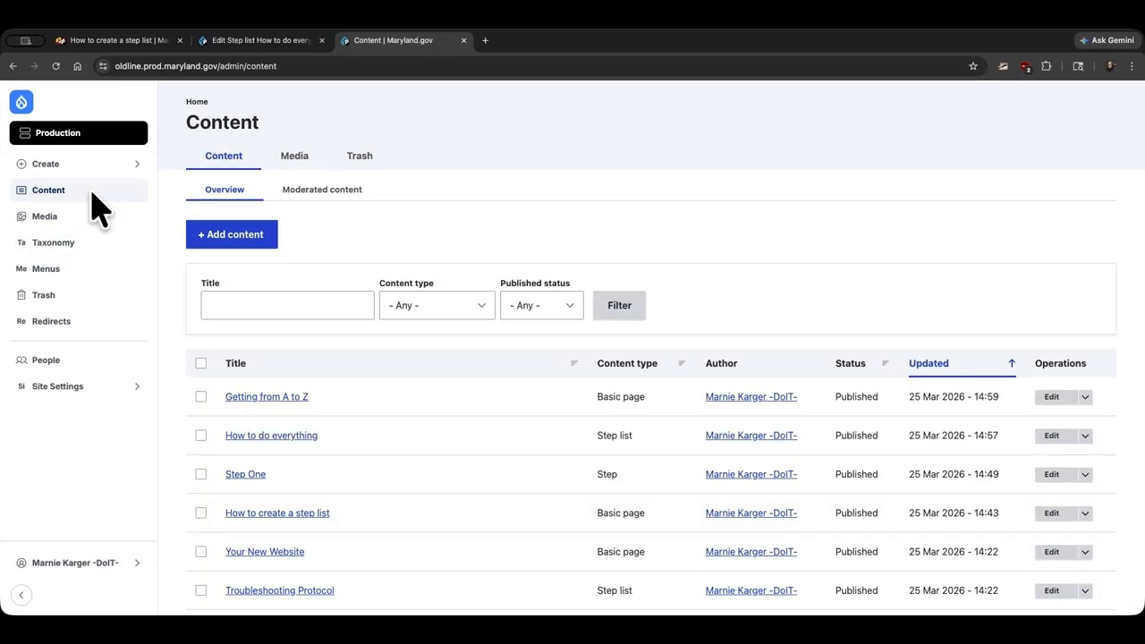
pyautogui.click(480, 304)
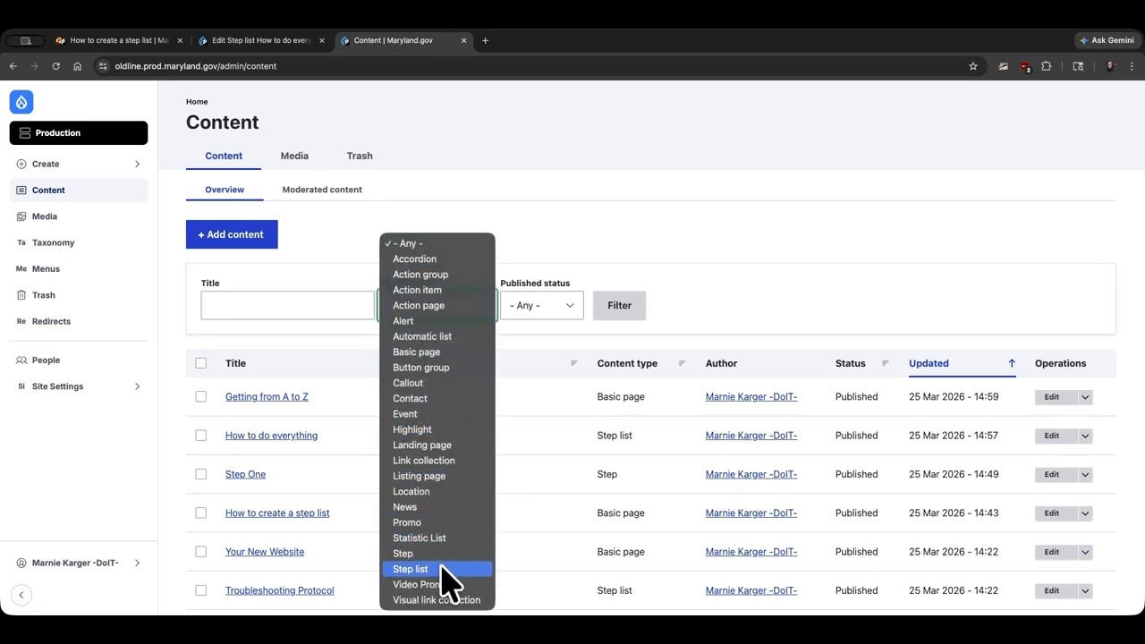
pyautogui.click(441, 569)
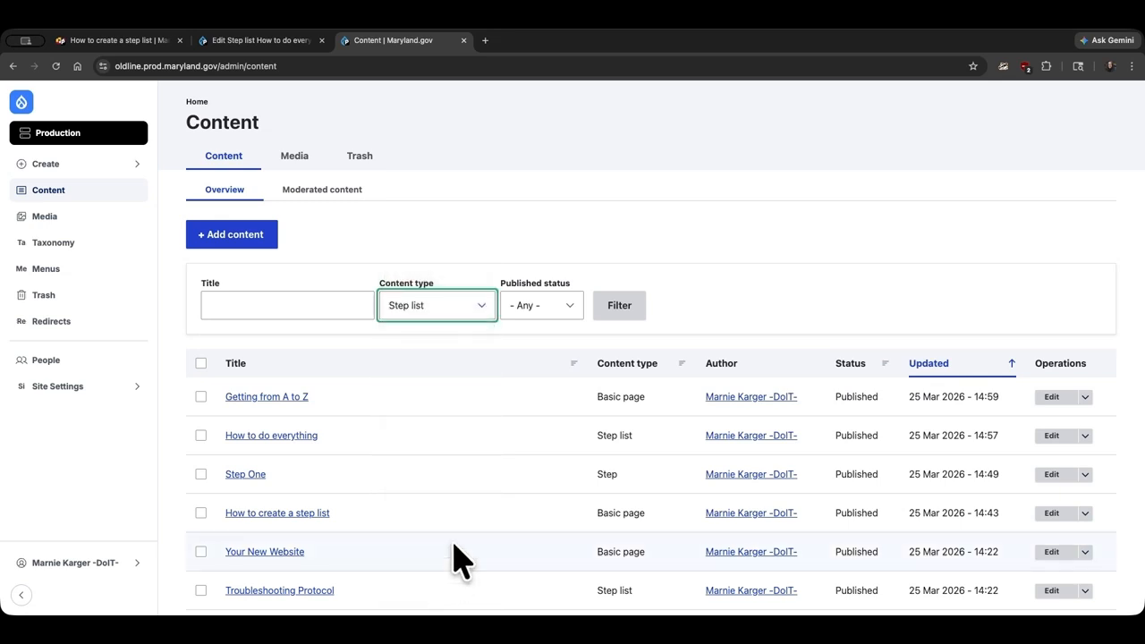
pyautogui.click(615, 311)
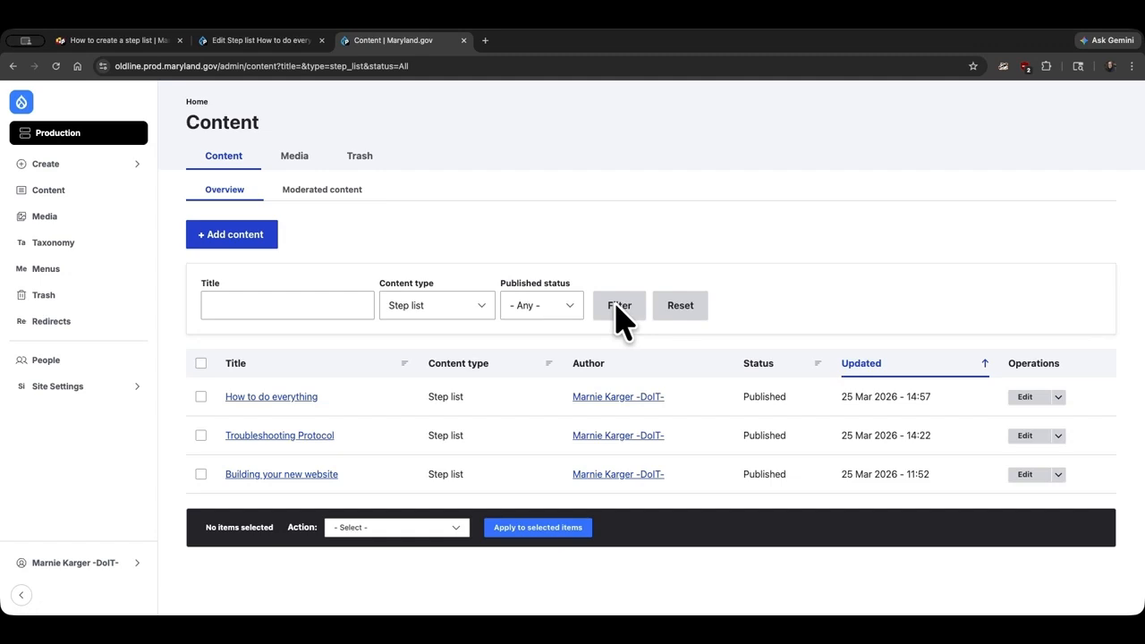
# Open the How to do everything step list for editing, review its steps, and save it.
pyautogui.click(290, 401)
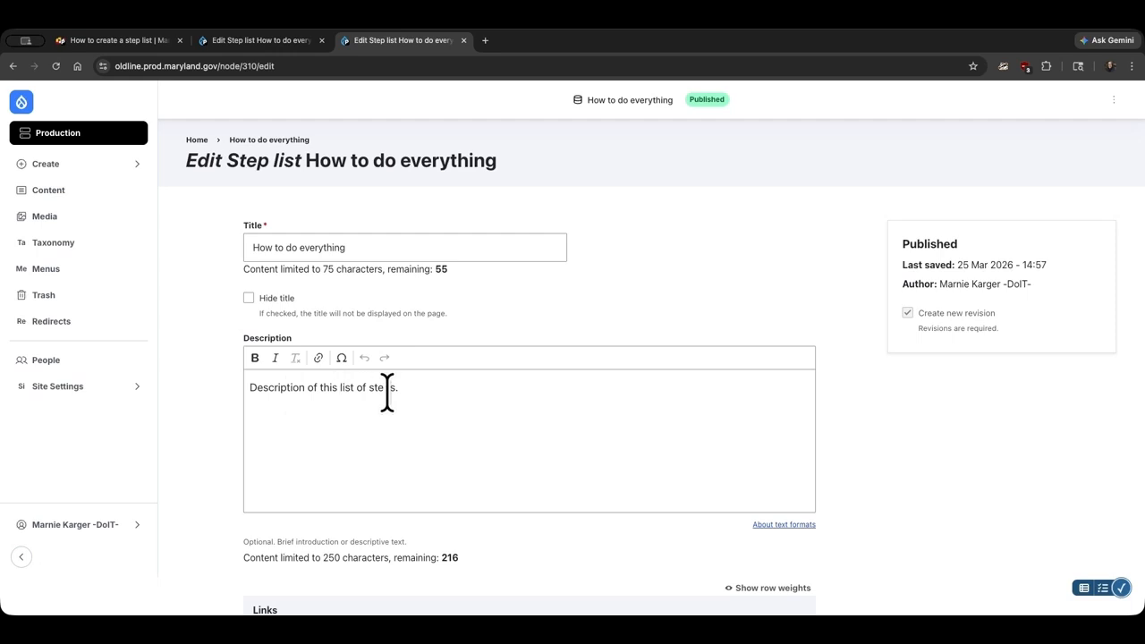
pyautogui.scroll(-3, 498, 393)
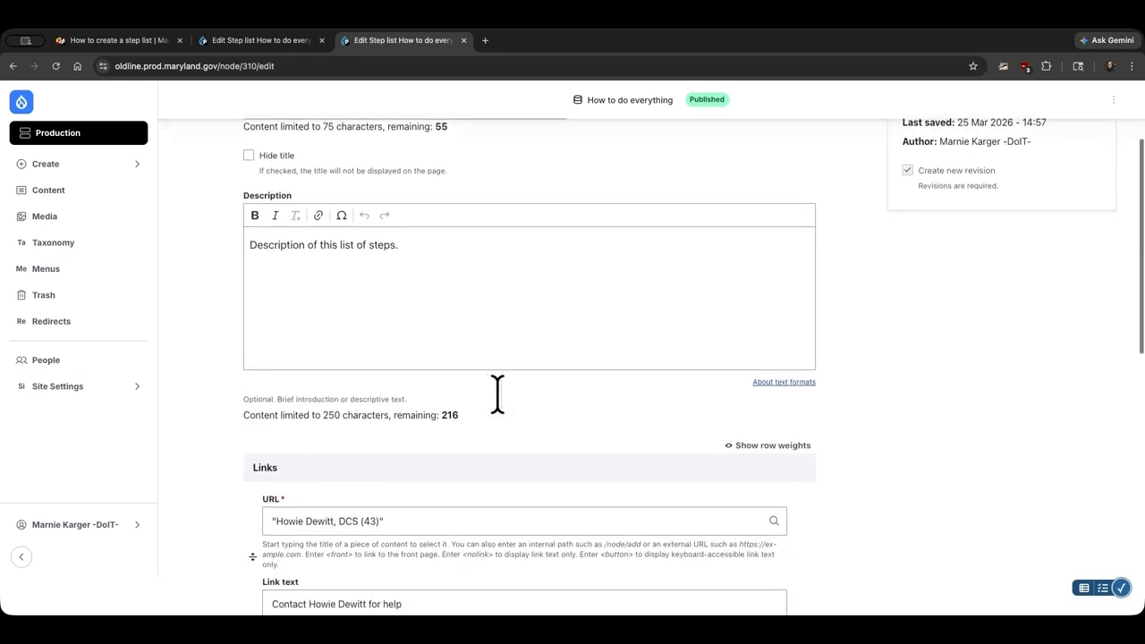
pyautogui.scroll(-10, 497, 394)
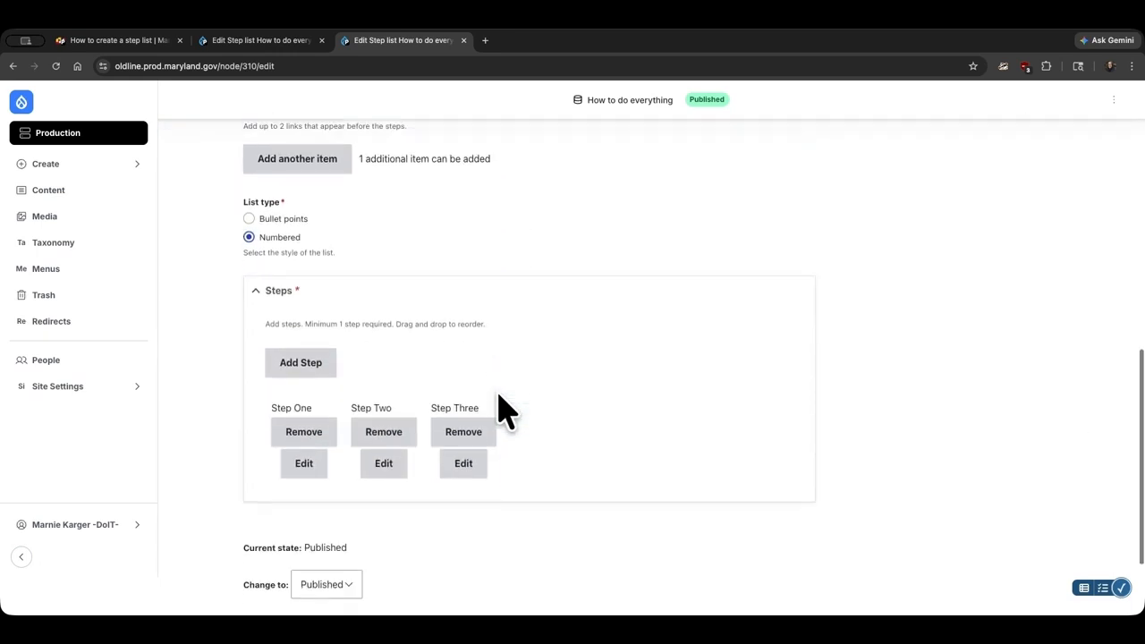
pyautogui.scroll(-1, 503, 410)
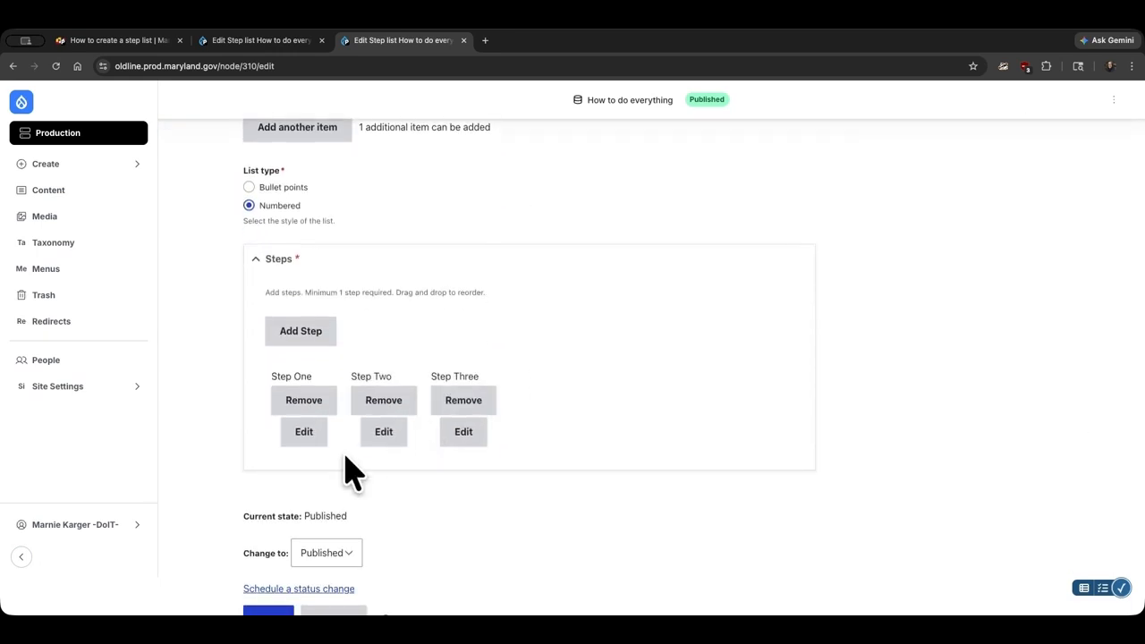
pyautogui.click(304, 435)
pyautogui.scroll(-2, 587, 374)
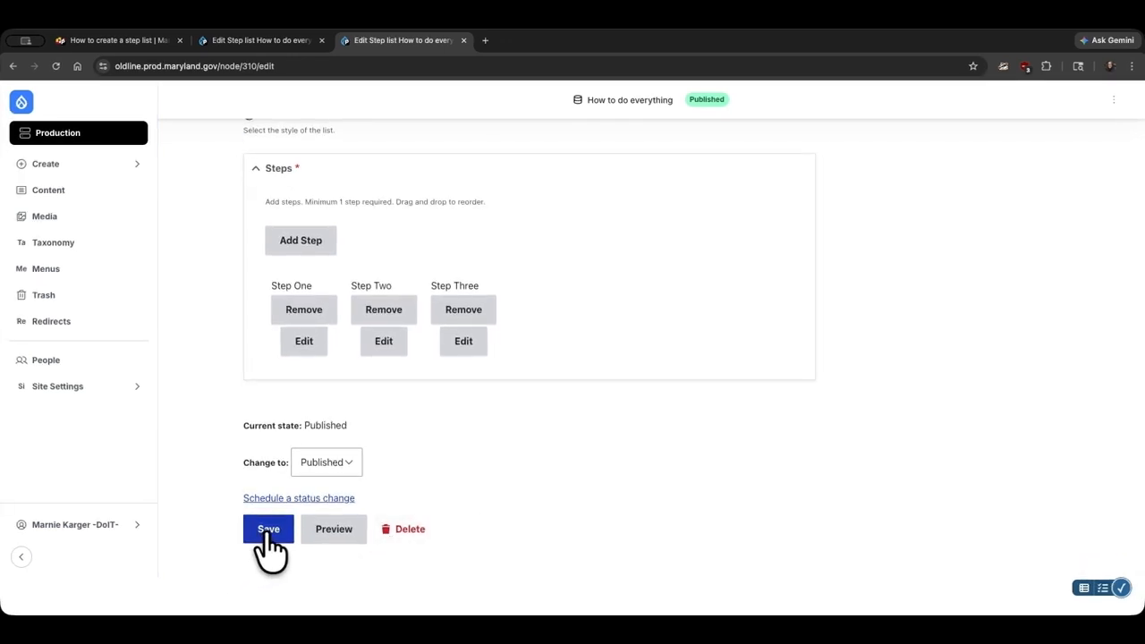
pyautogui.click(269, 533)
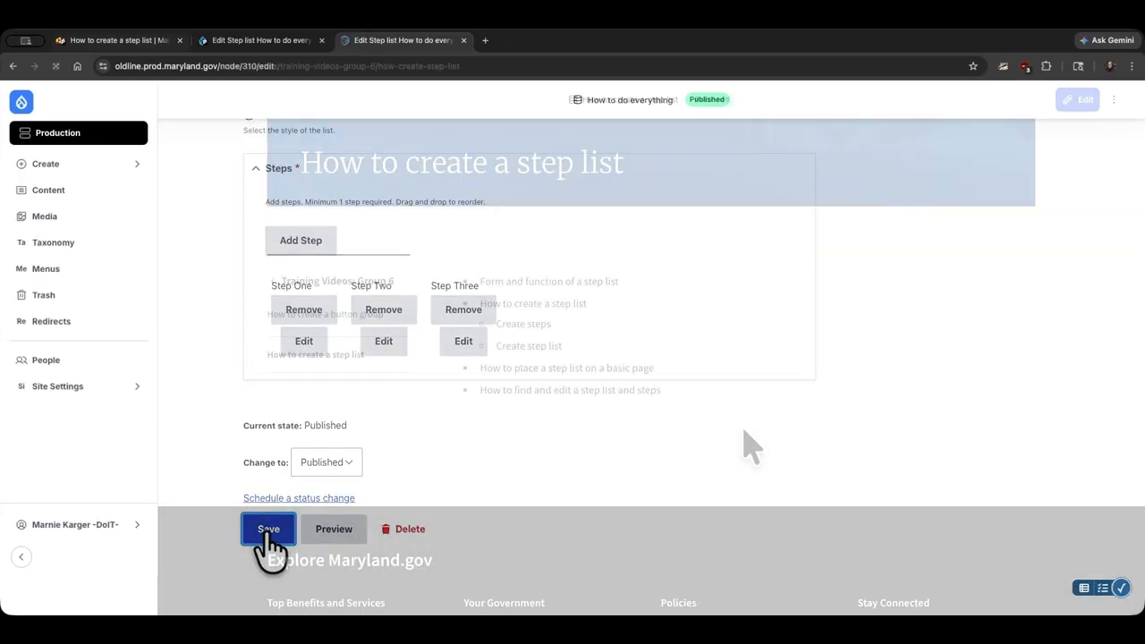